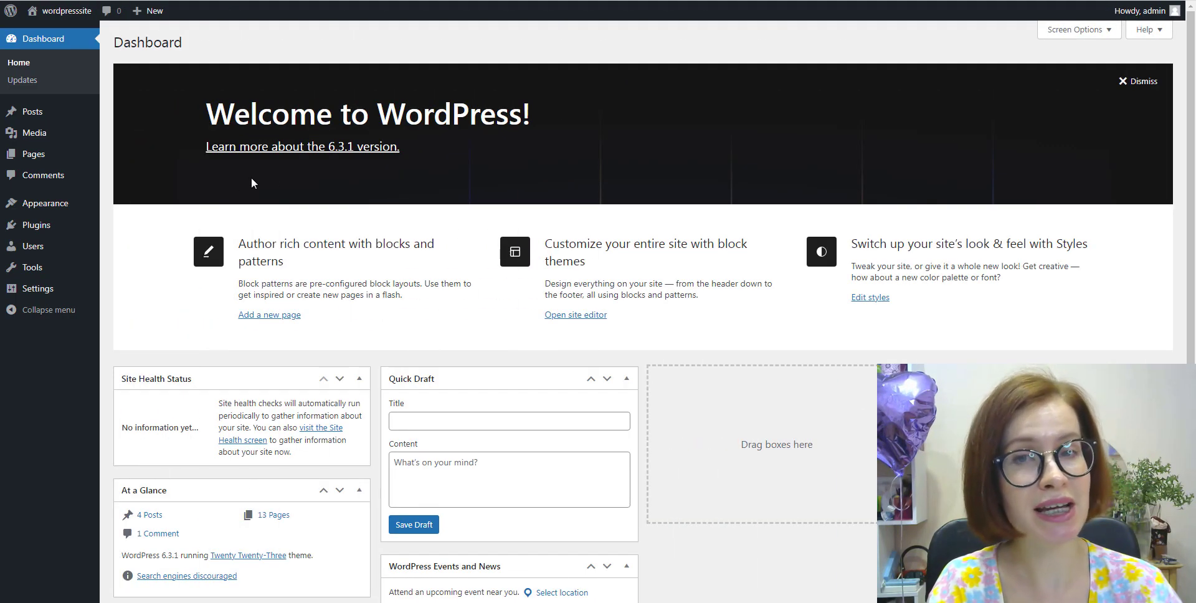
pyautogui.moveTo(52, 213)
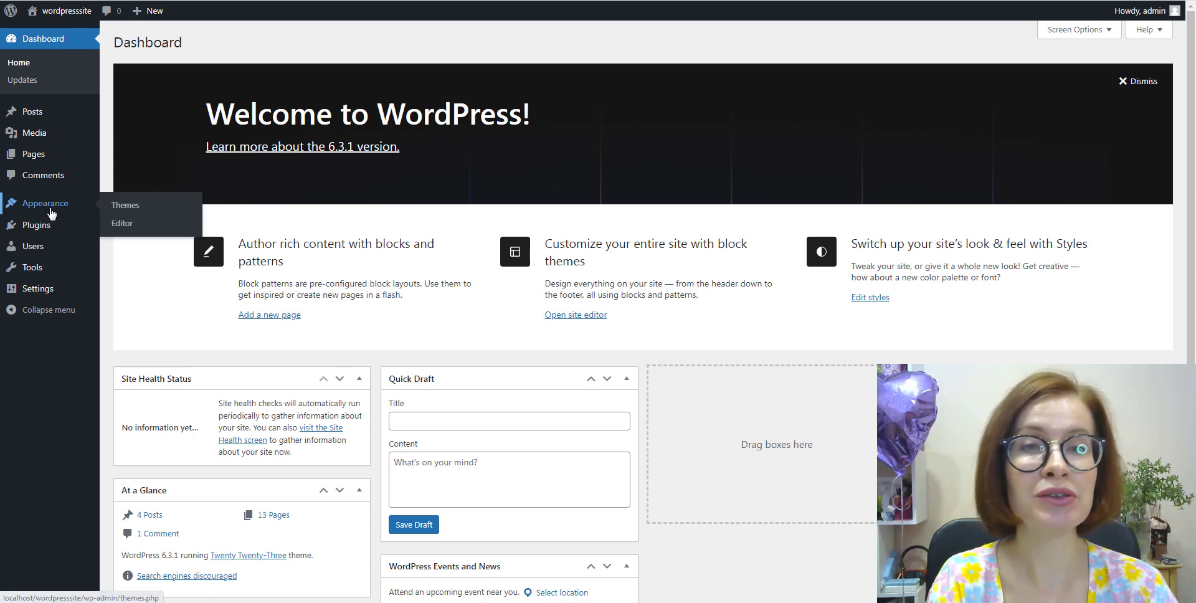
pyautogui.click(121, 223)
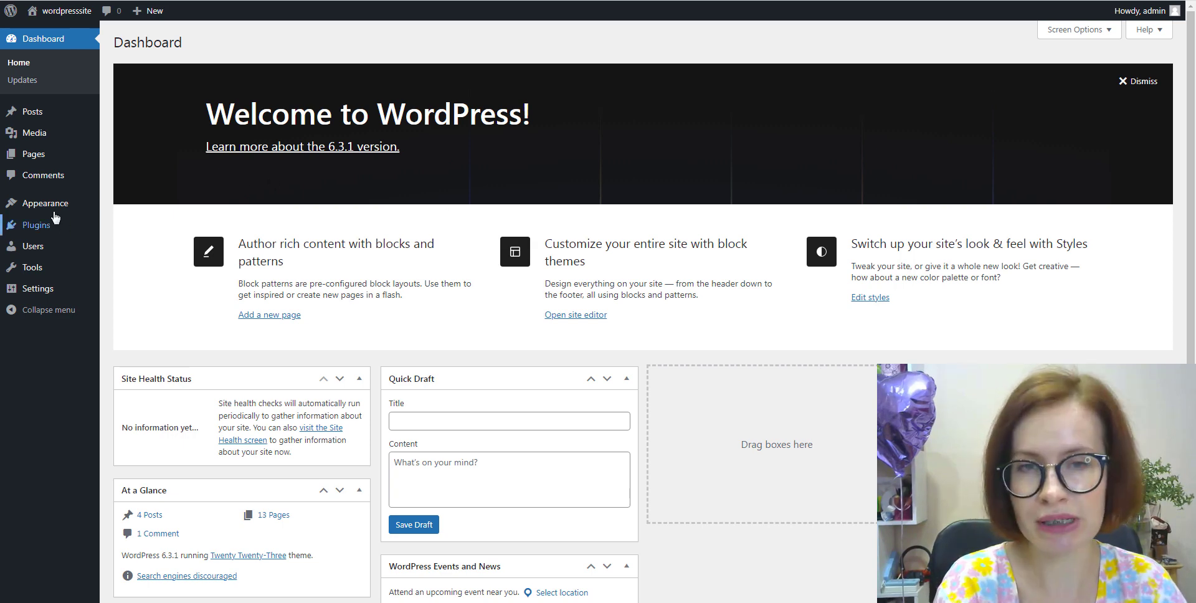
pyautogui.moveTo(51, 214)
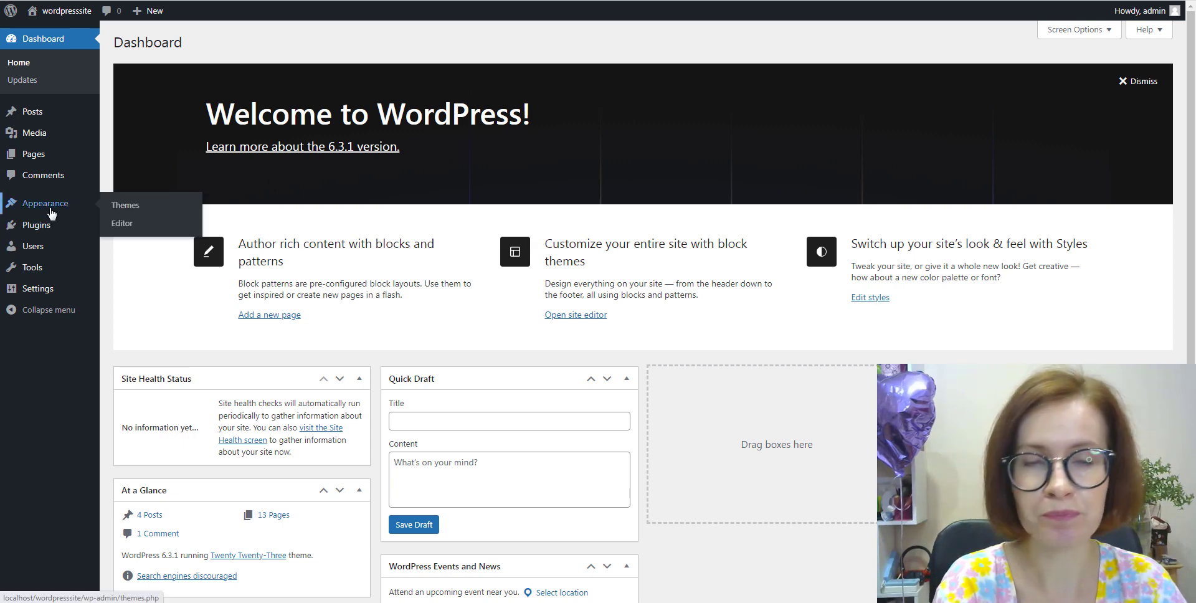
# Go to Appearance > Editor > Patterns and list all template parts: Header, Comments, Footer, Post Meta.
pyautogui.click(121, 228)
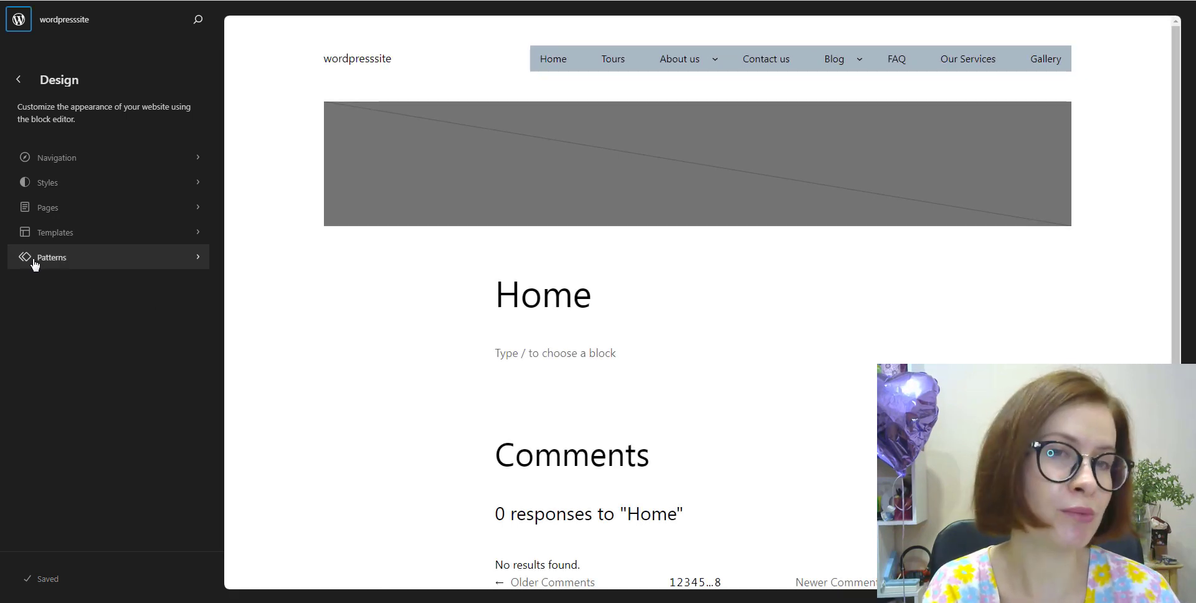
pyautogui.click(197, 258)
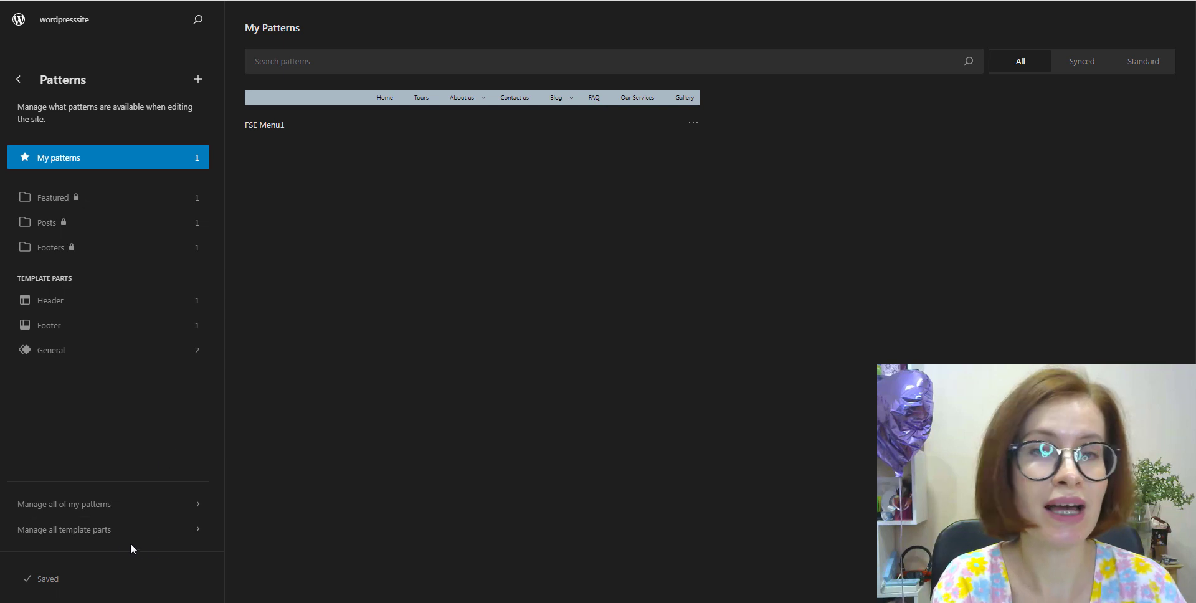
pyautogui.click(87, 543)
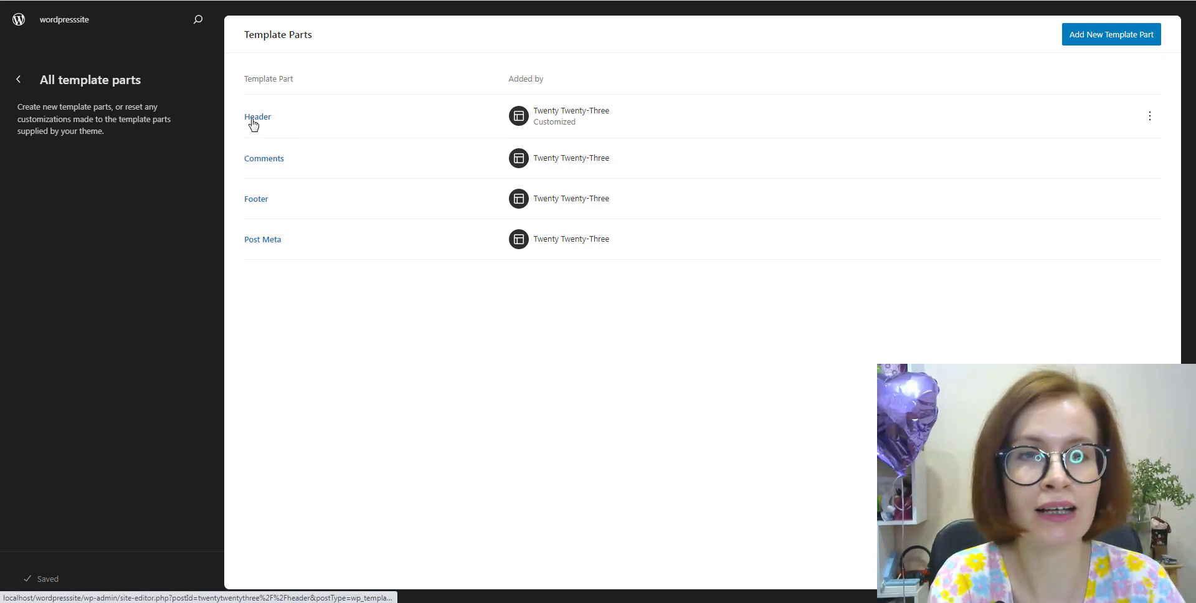
# Open the Header template part for editing and expand its Group and Row in List View to select Navigation.
pyautogui.click(256, 119)
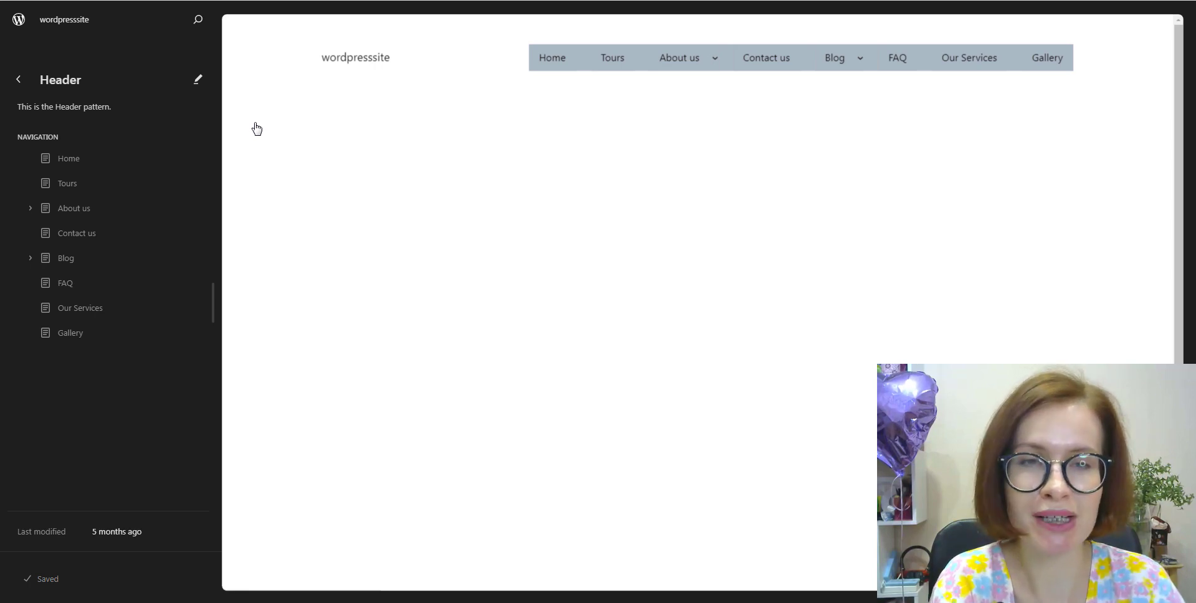
pyautogui.click(703, 73)
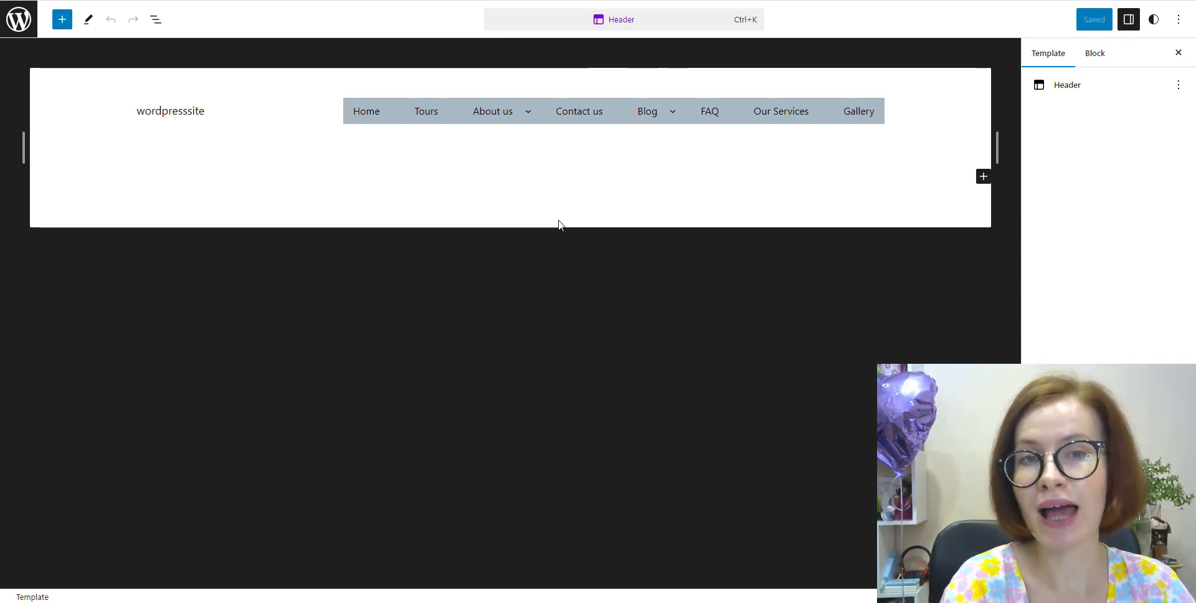
pyautogui.click(157, 23)
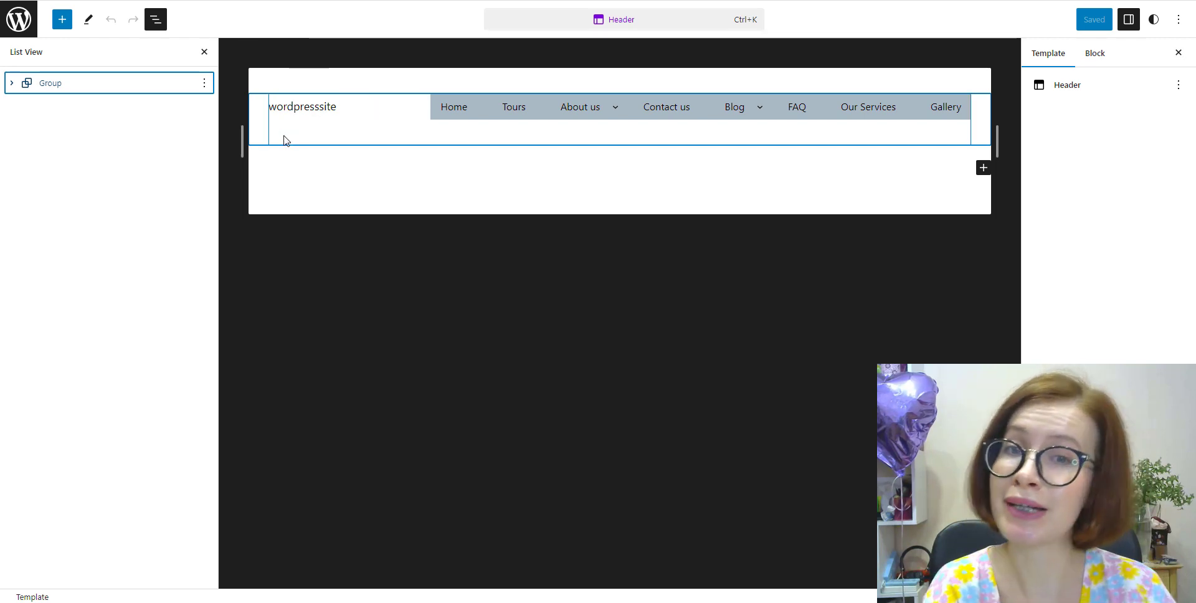
pyautogui.click(12, 85)
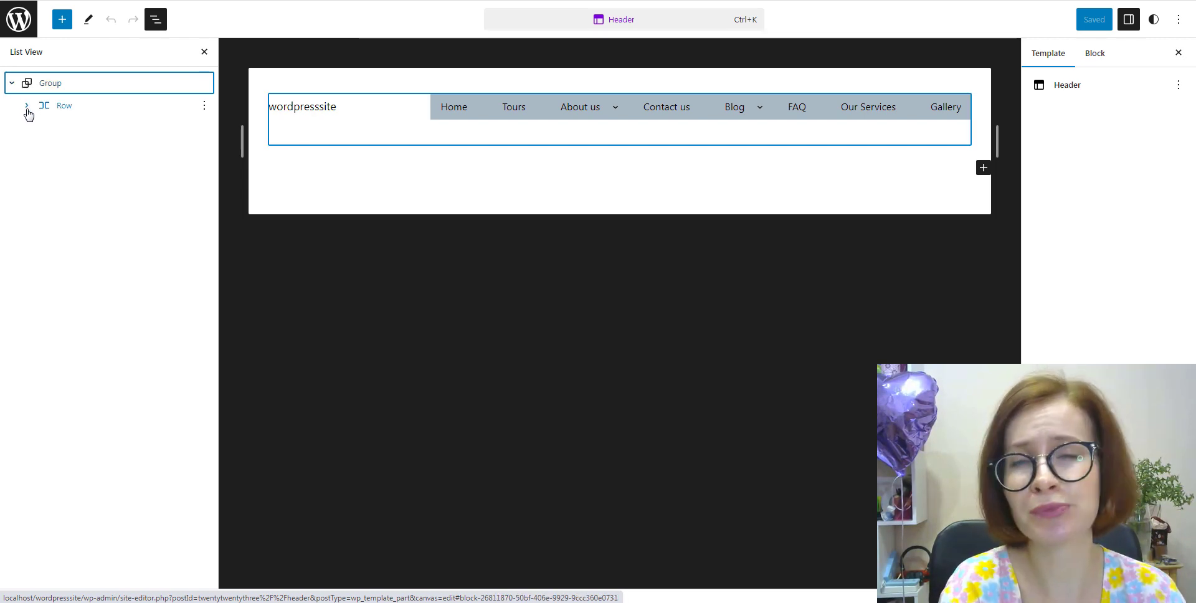
pyautogui.click(27, 107)
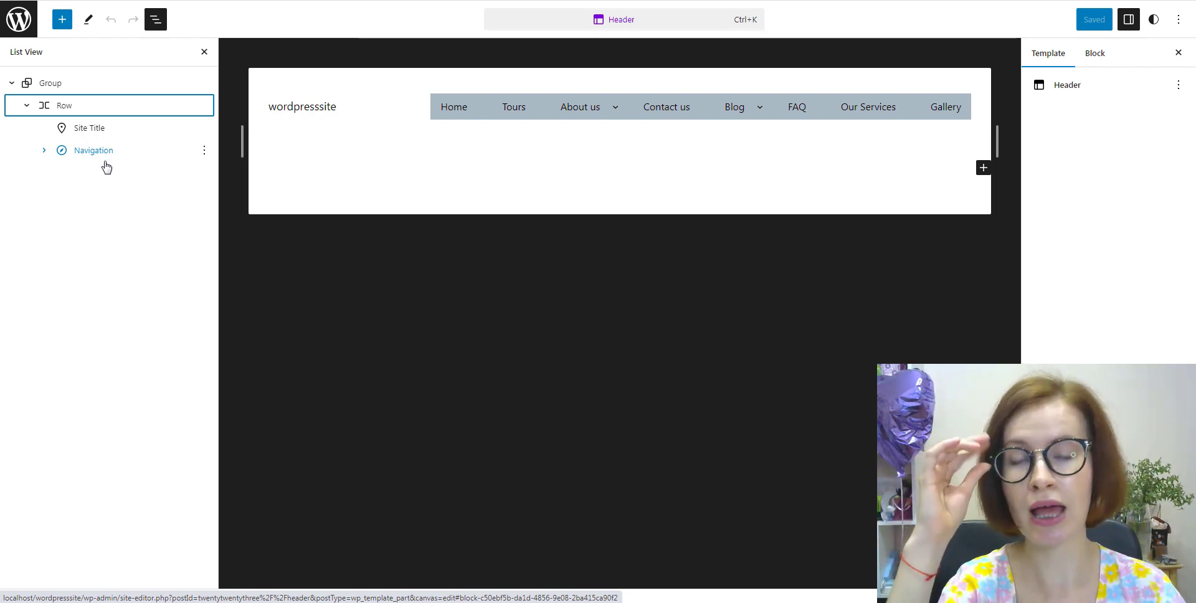
pyautogui.click(414, 118)
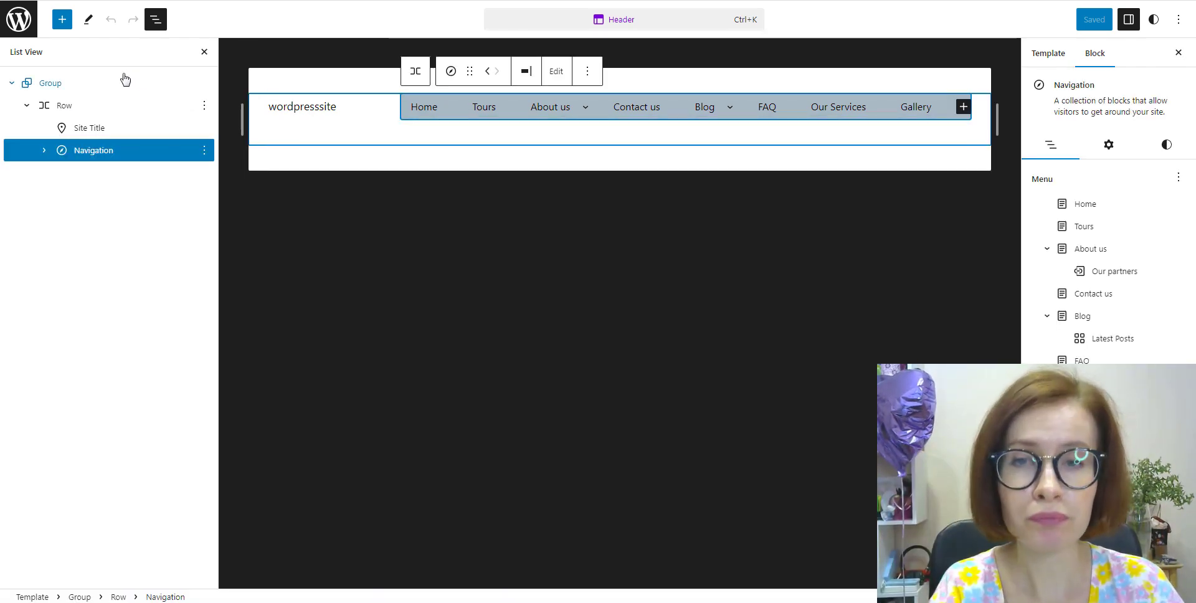
# Delete the header's Group with title and navigation and insert a Getwid Section block instead.
pyautogui.click(204, 84)
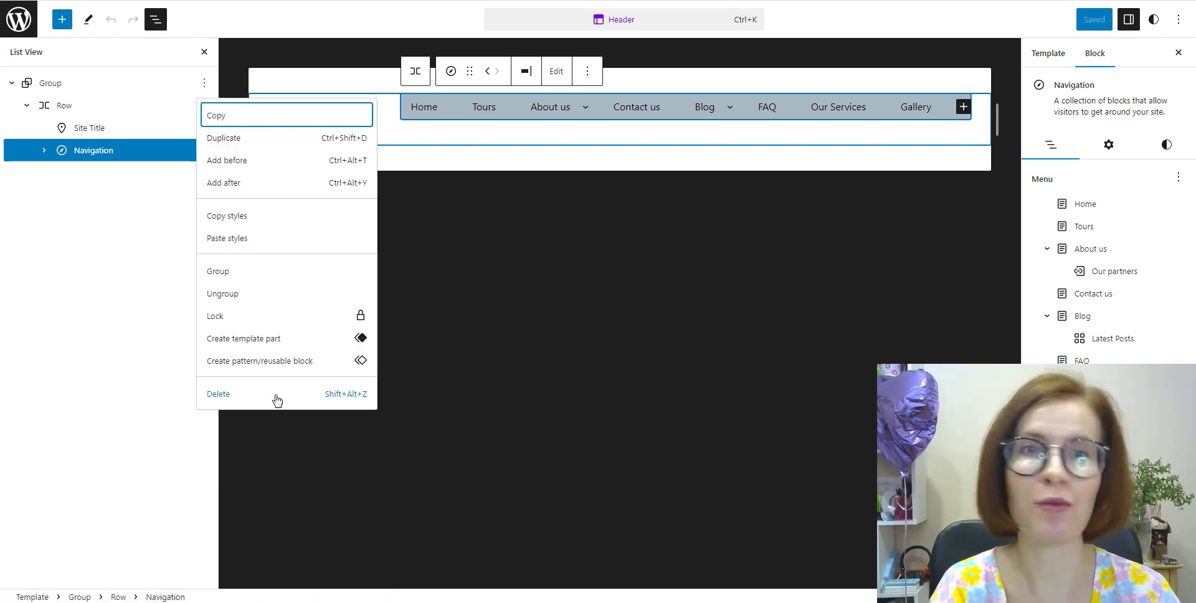
pyautogui.click(278, 395)
pyautogui.click(983, 101)
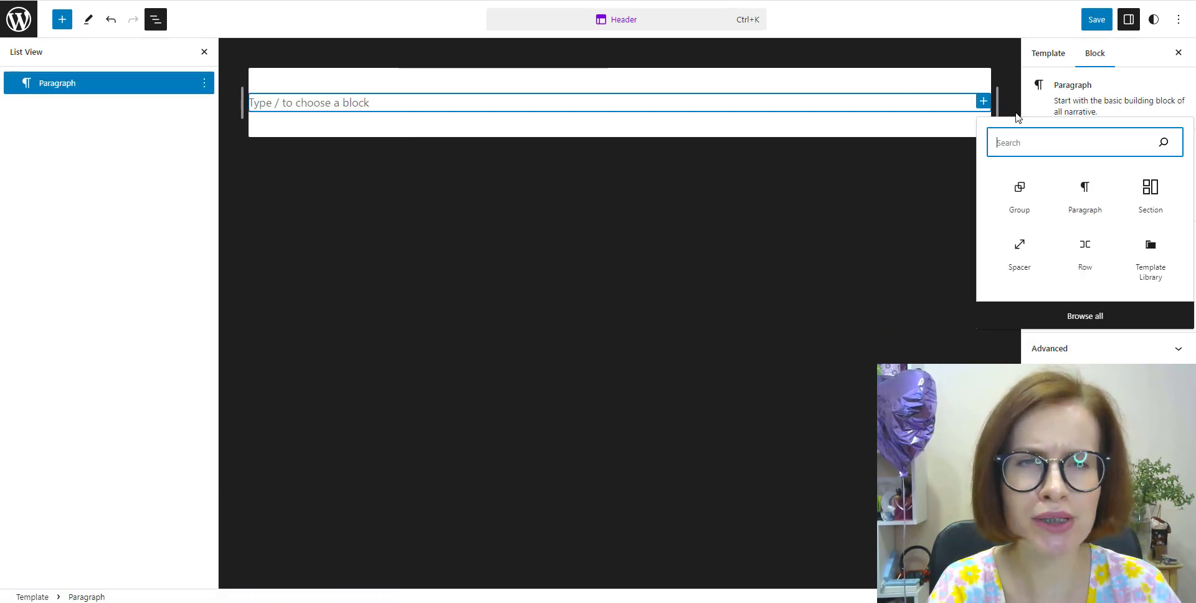
pyautogui.click(1076, 318)
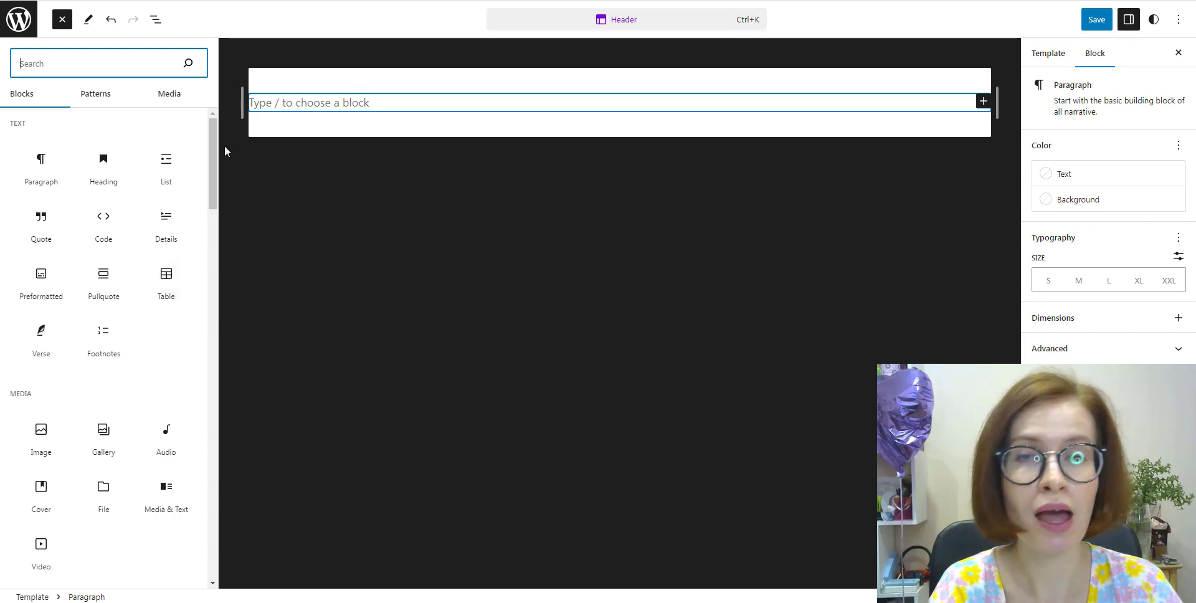
pyautogui.moveTo(214, 131); pyautogui.dragTo(200, 456)
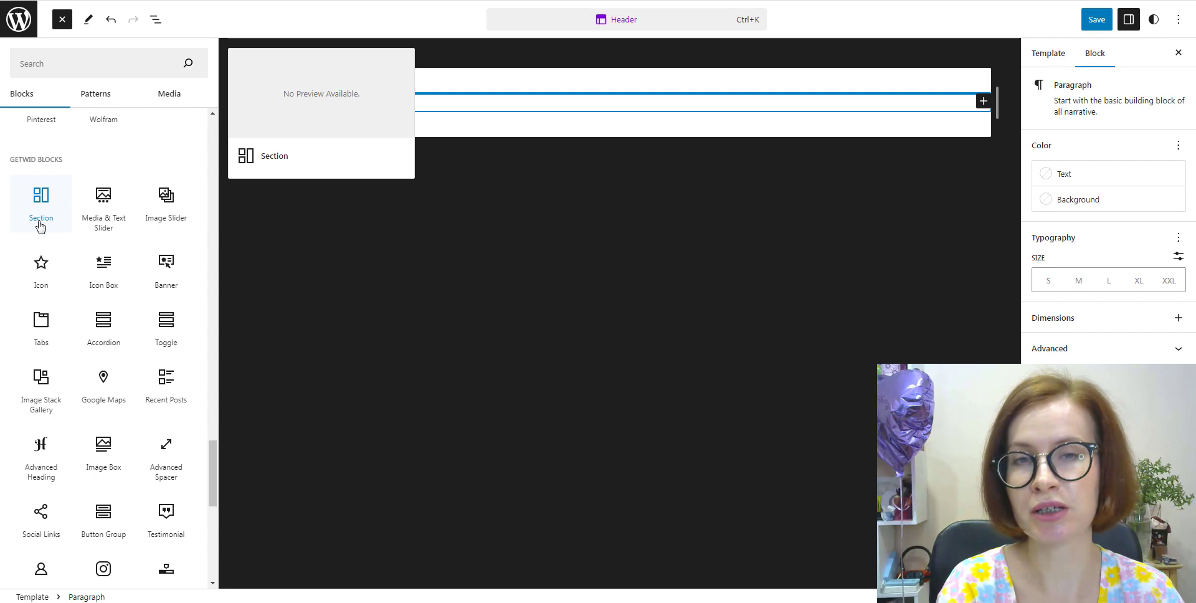
pyautogui.click(39, 224)
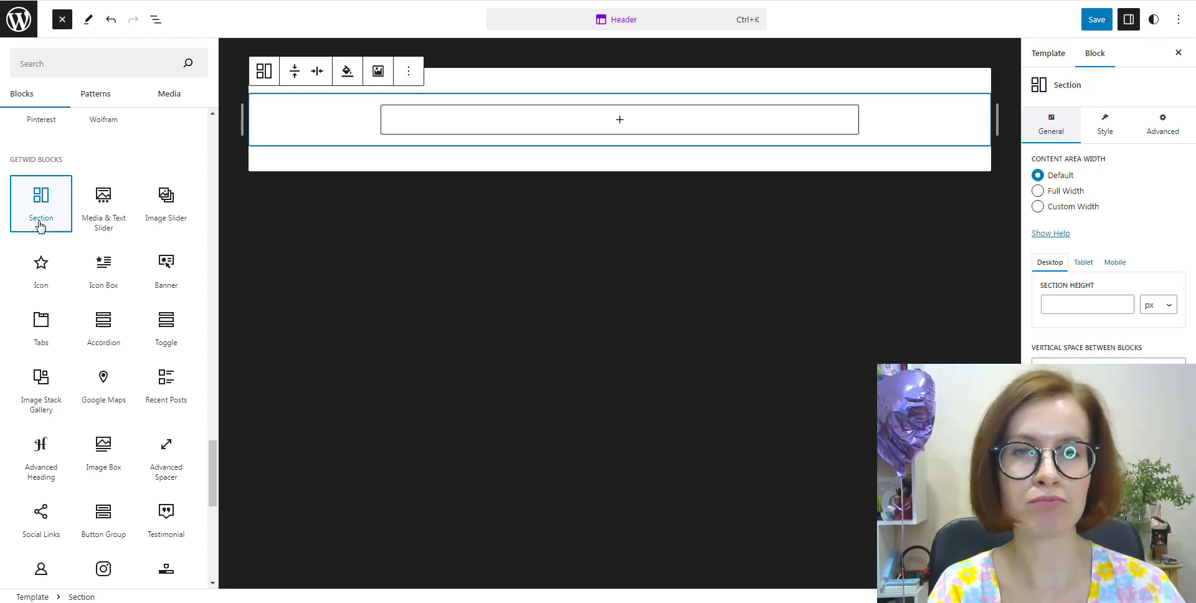
pyautogui.click(156, 20)
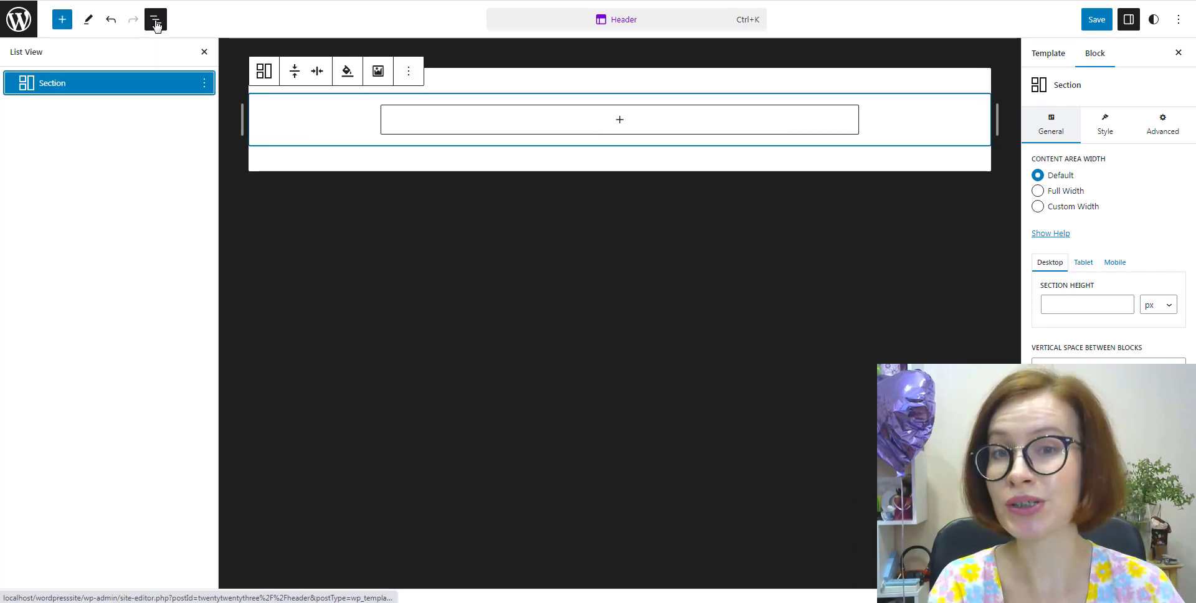
# Make the Section full width and add a Row with a Site Title reading 'Getwid - WordPress Blocks'.
pyautogui.click(1041, 193)
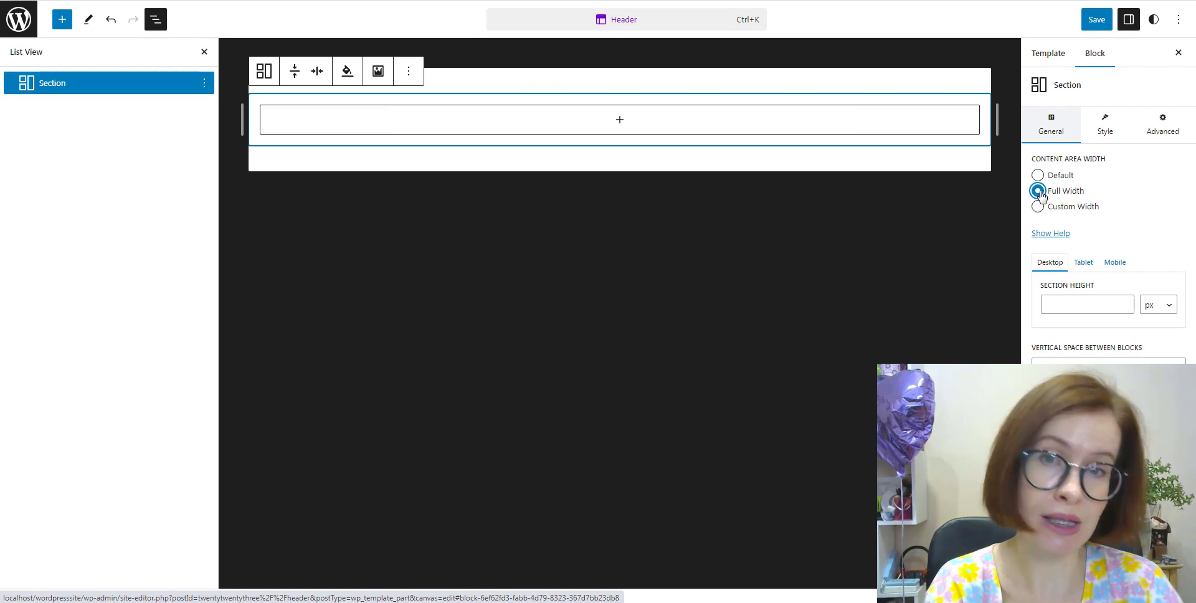
pyautogui.click(622, 121)
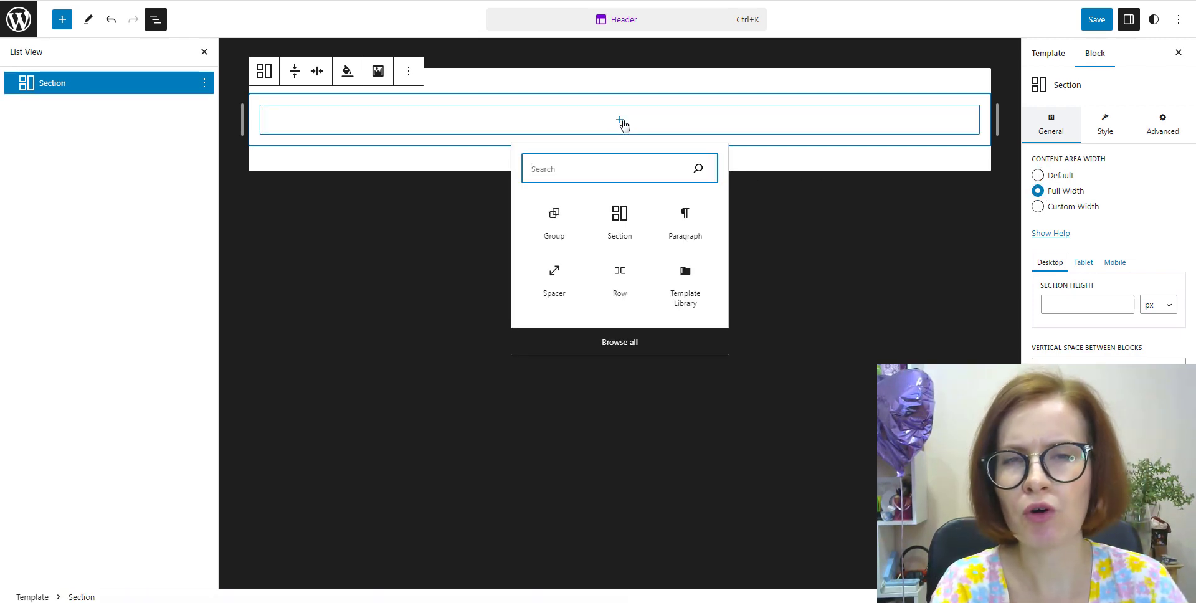
pyautogui.click(620, 279)
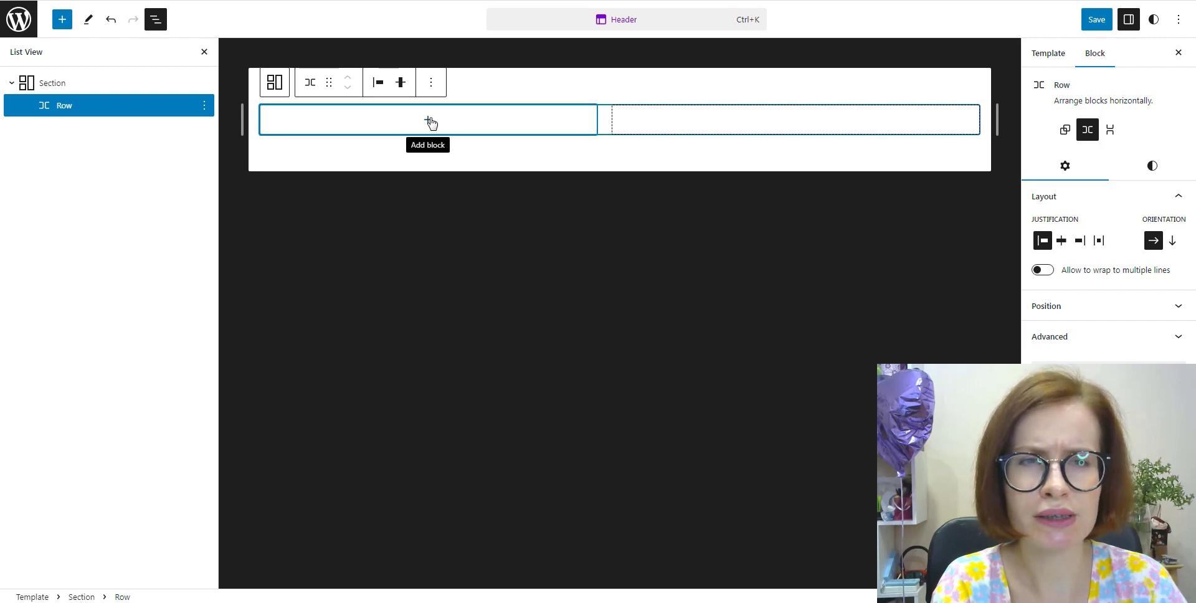
pyautogui.click(429, 120)
pyautogui.write('sit')
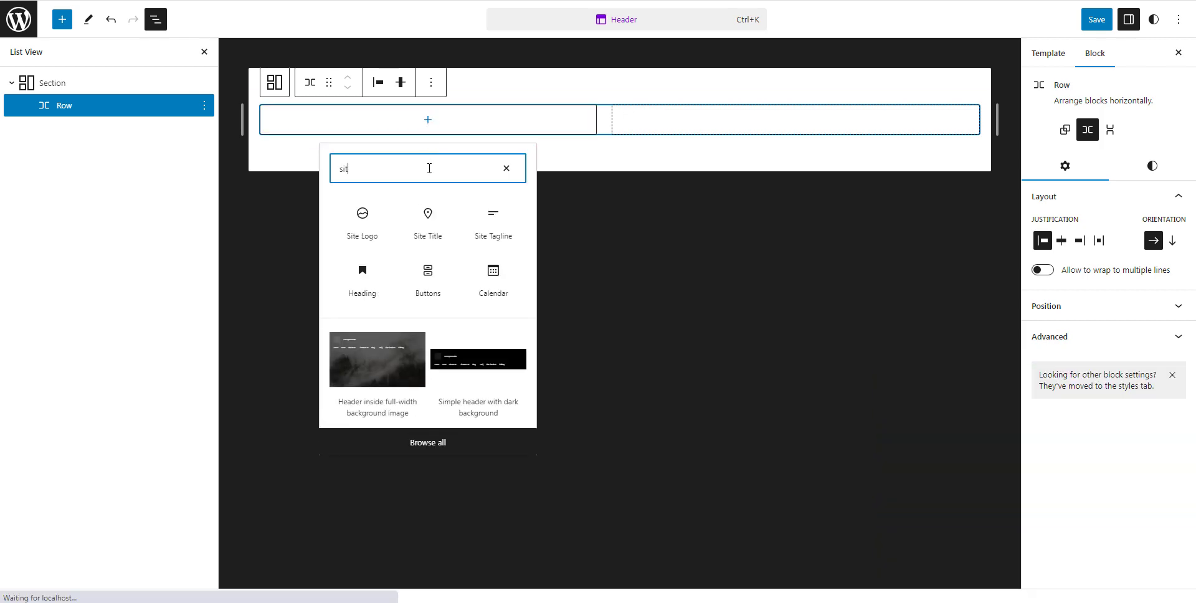
pyautogui.click(428, 246)
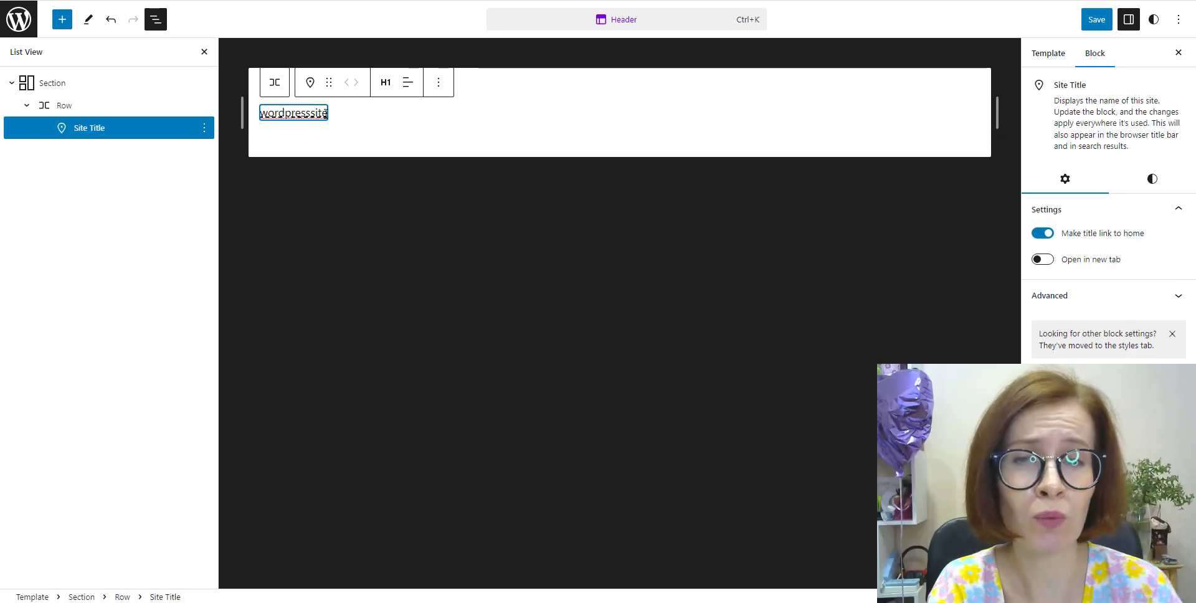
pyautogui.moveTo(327, 112); pyautogui.dragTo(262, 113)
pyautogui.write('Getw')
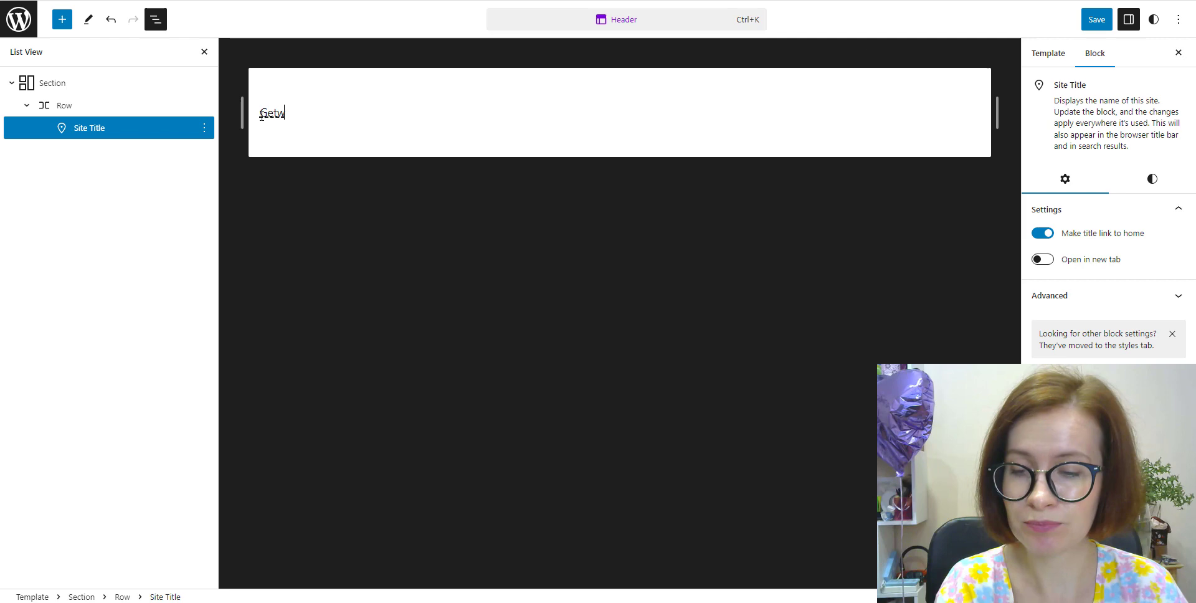
pyautogui.write('id - WordPress Blocks')
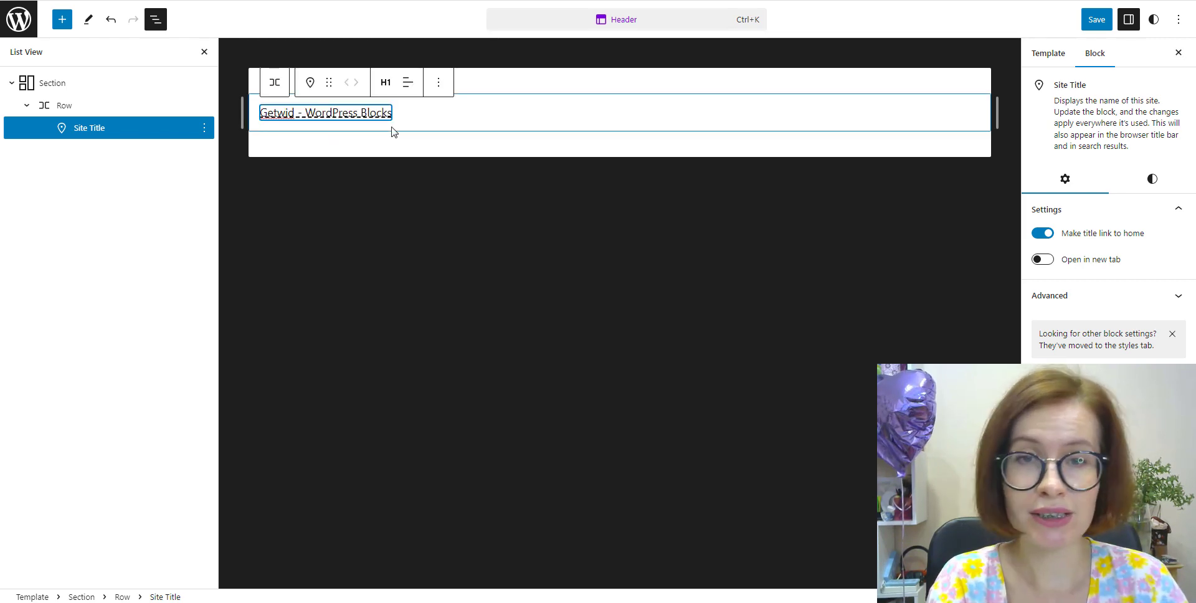
# Add a Getwid Social Links block beside the site title in the row.
pyautogui.click(837, 114)
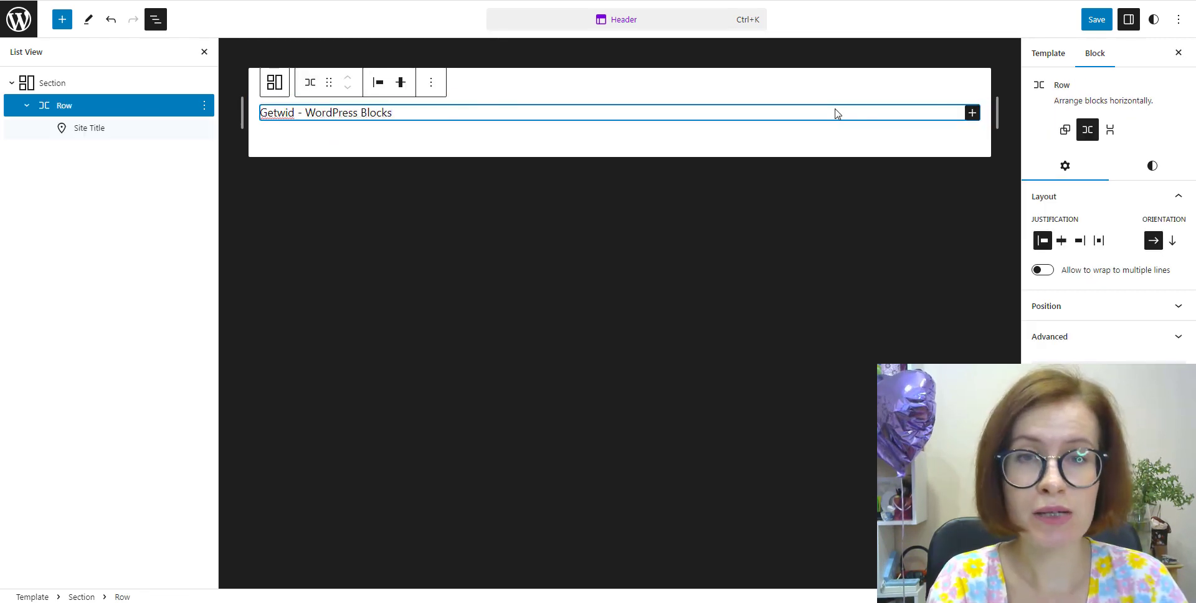
pyautogui.click(972, 113)
pyautogui.click(1055, 319)
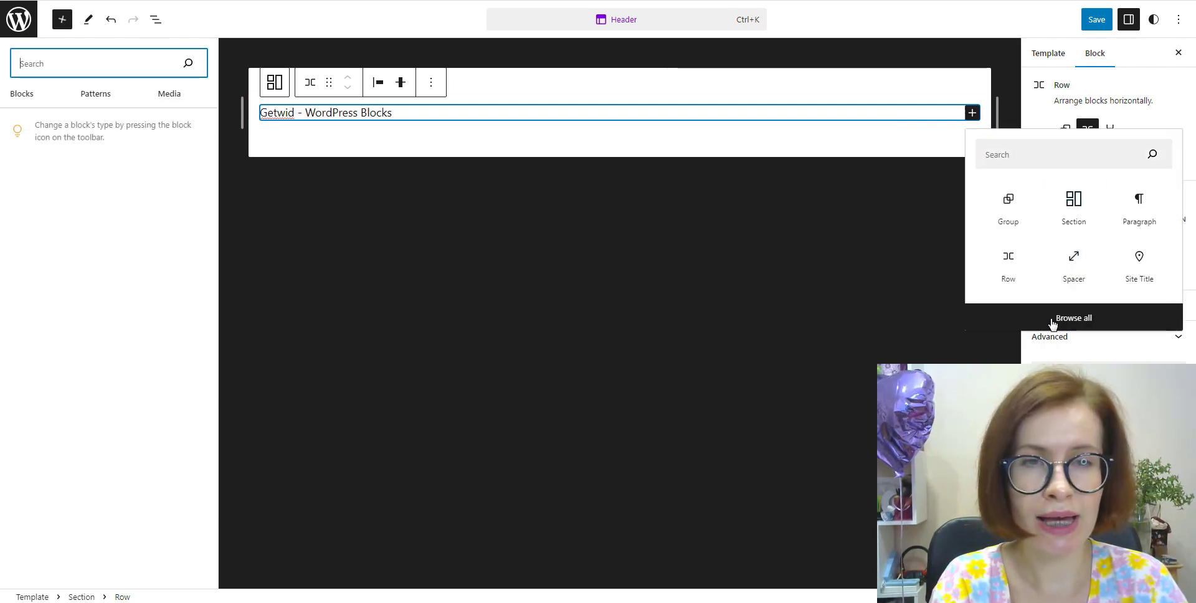
pyautogui.moveTo(212, 148); pyautogui.dragTo(198, 482)
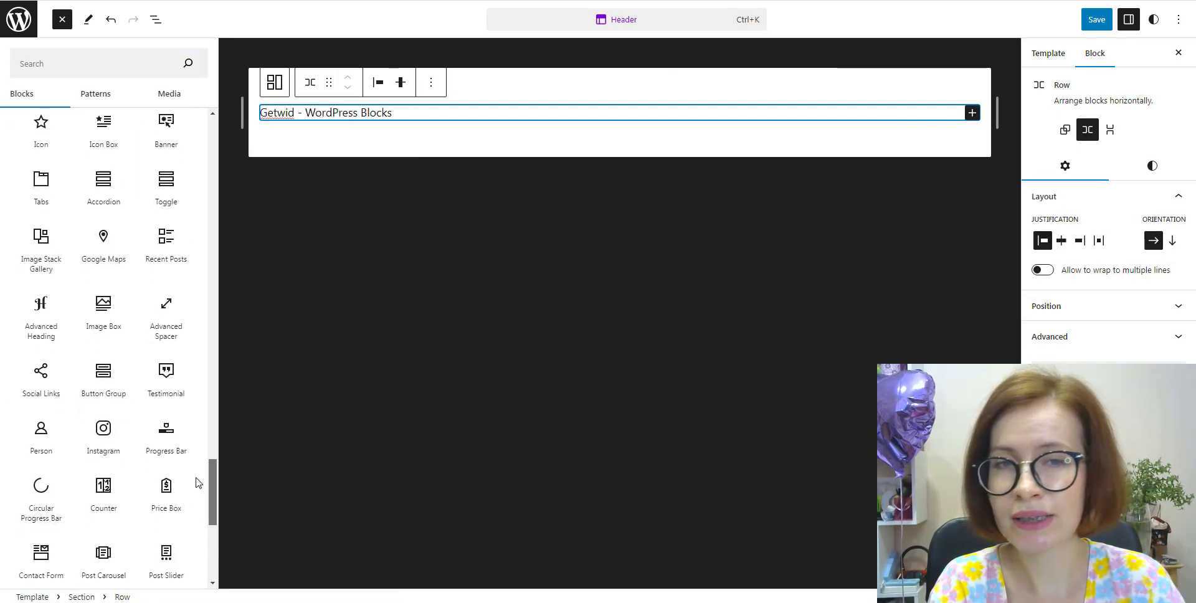
pyautogui.click(40, 380)
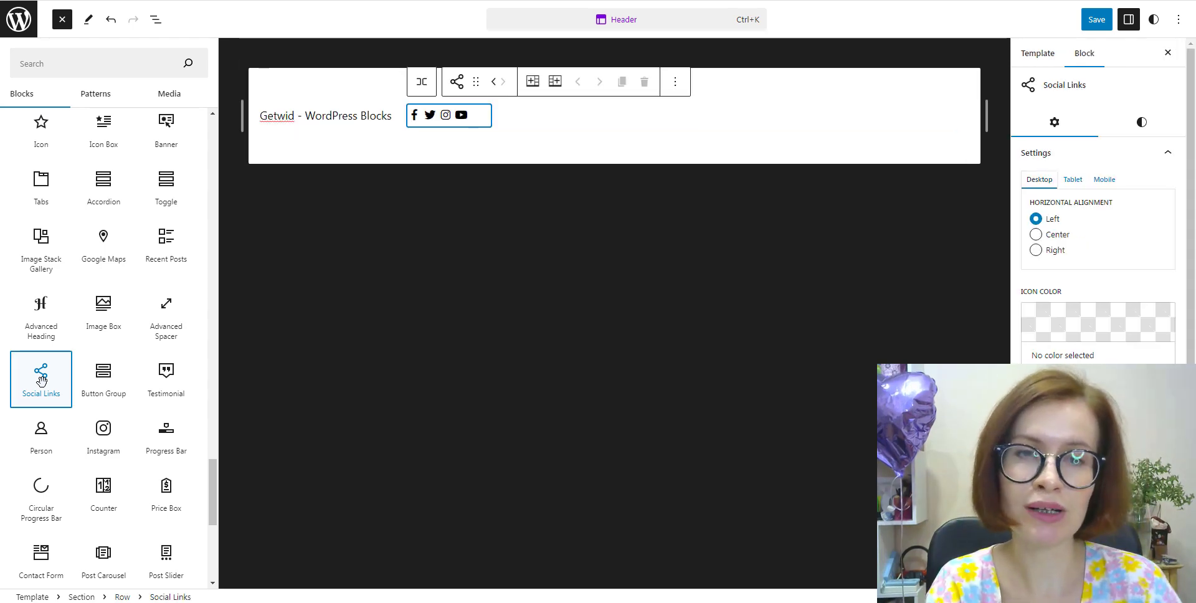
pyautogui.click(685, 117)
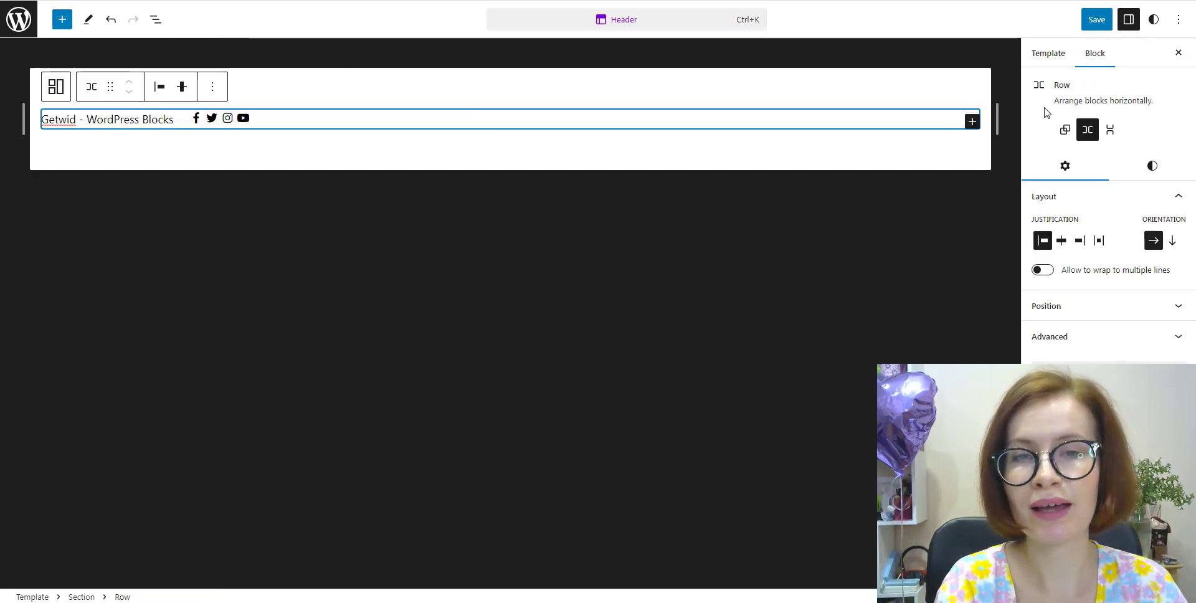
# Add a Buttons block after the social icons and delete its extra second button.
pyautogui.click(973, 121)
pyautogui.write('b')
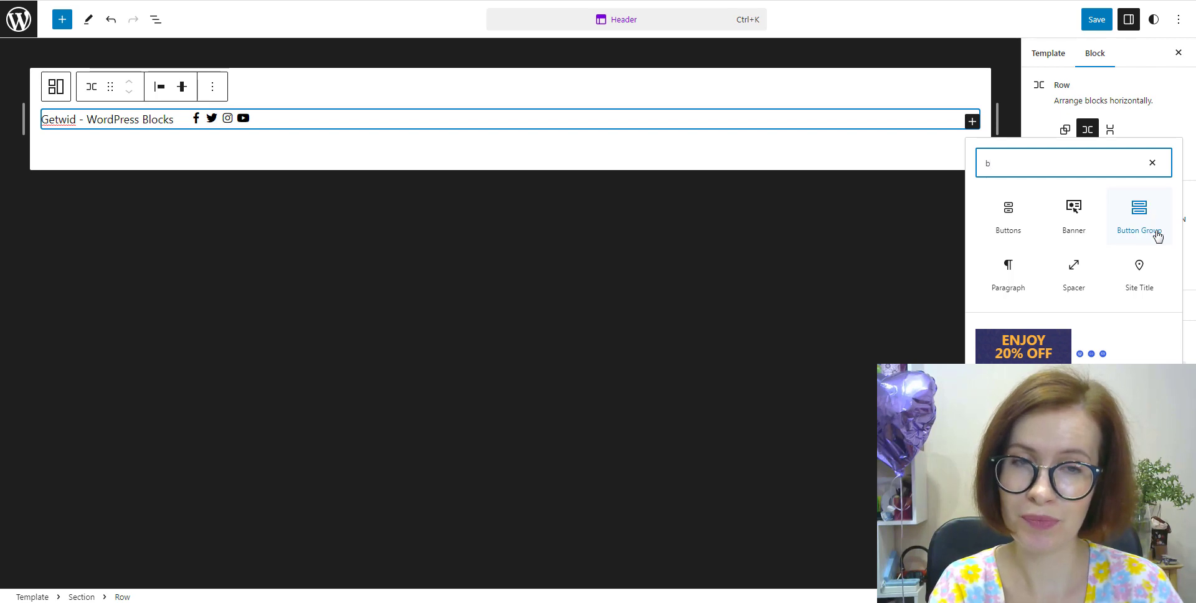
pyautogui.click(1150, 224)
pyautogui.click(382, 127)
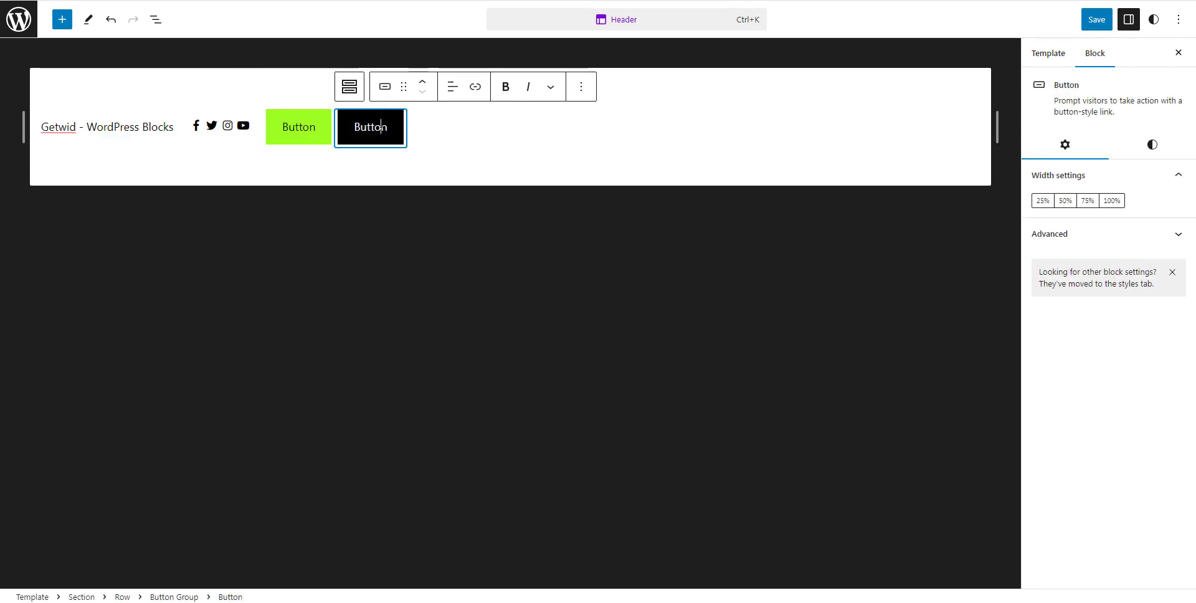
pyautogui.click(581, 86)
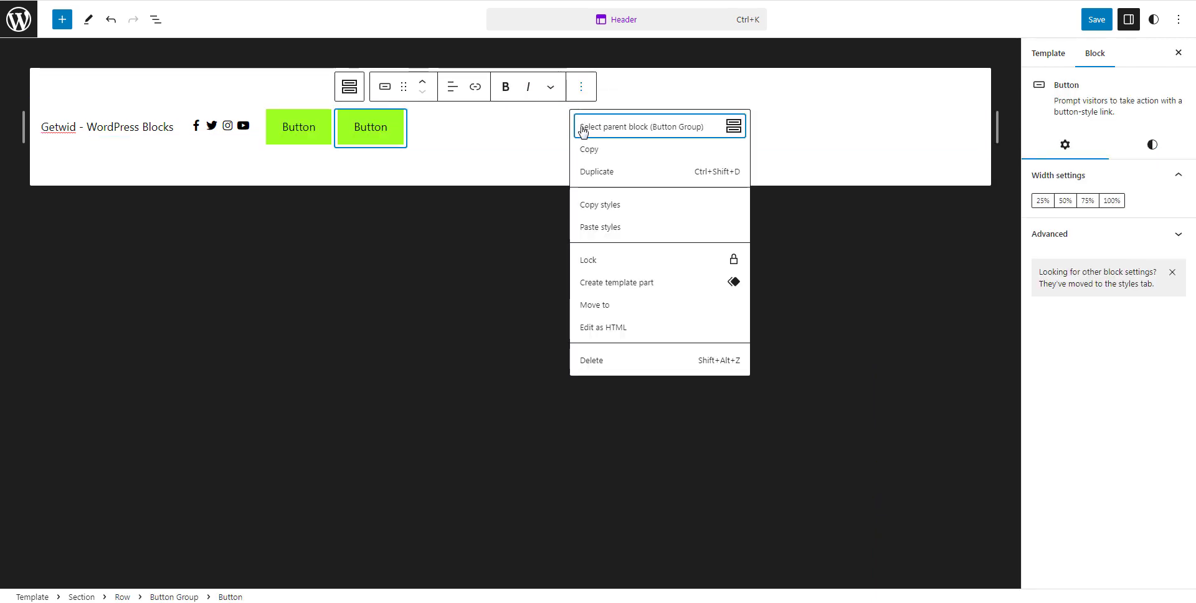
pyautogui.click(586, 362)
# Insert an empty Row block below the first header row.
pyautogui.click(484, 174)
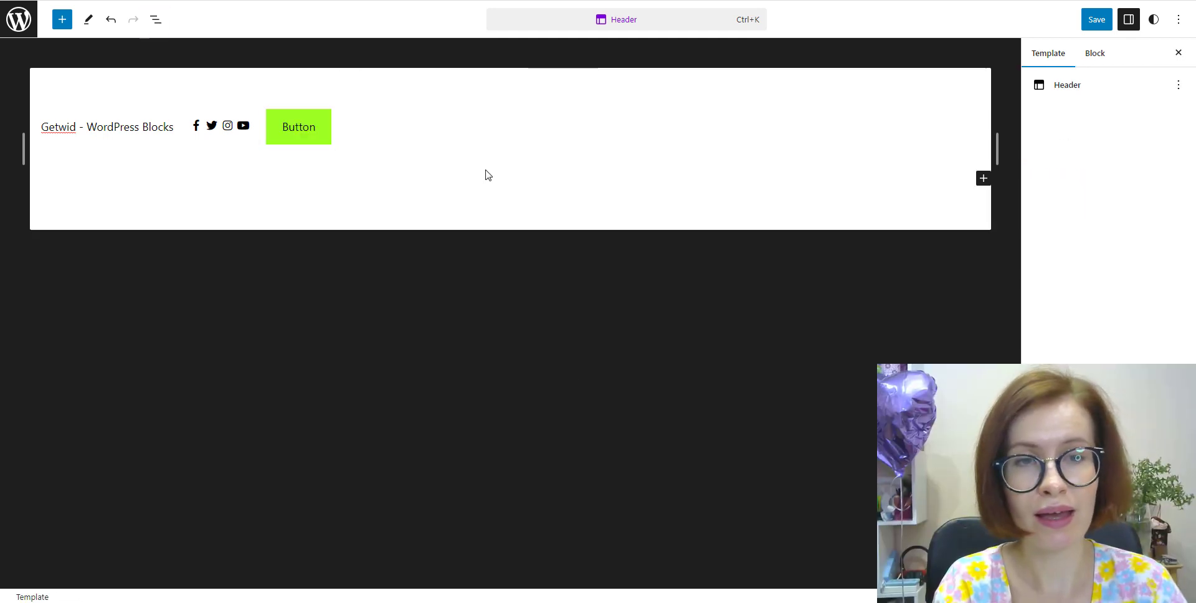
pyautogui.click(983, 180)
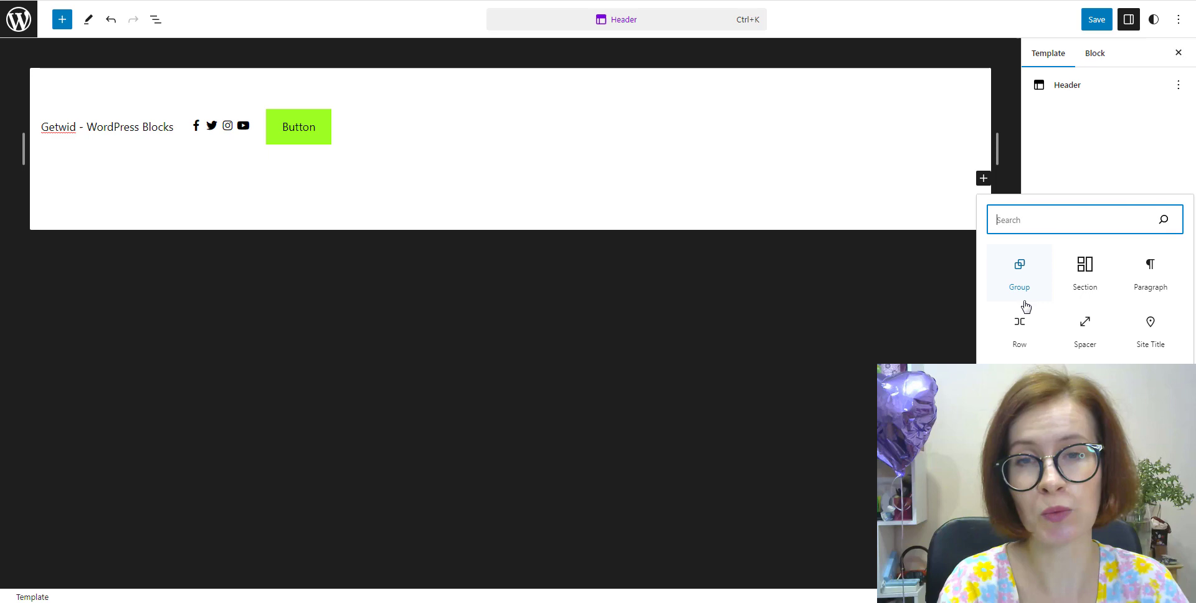
pyautogui.click(1023, 340)
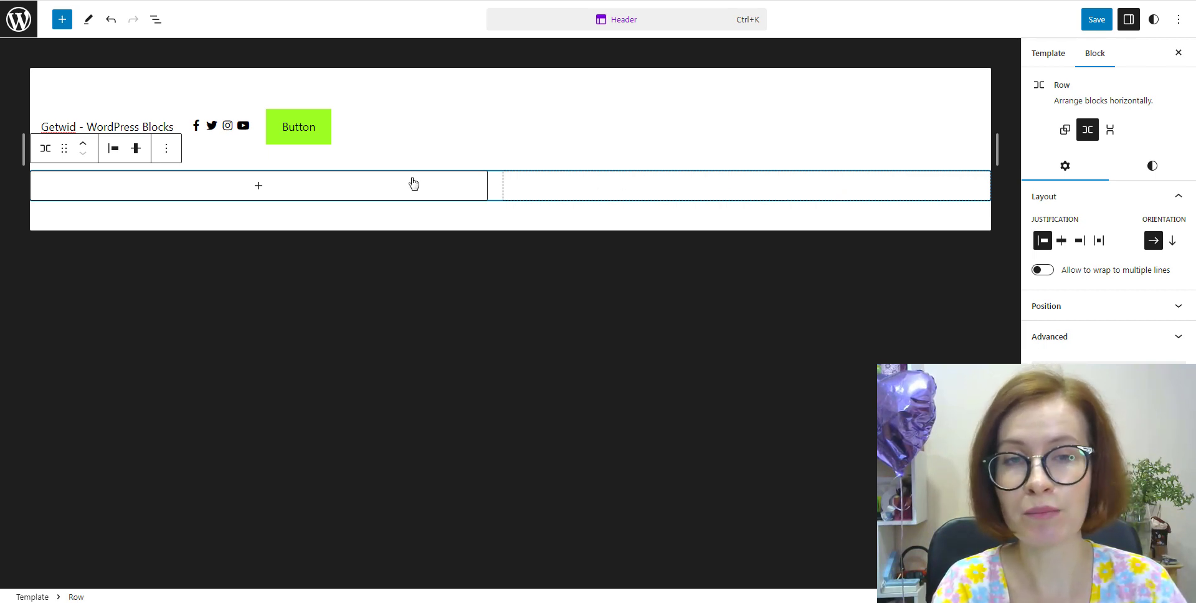
# Insert the saved 'FSE Menu1' navigation pattern from My patterns into the new row.
pyautogui.click(260, 187)
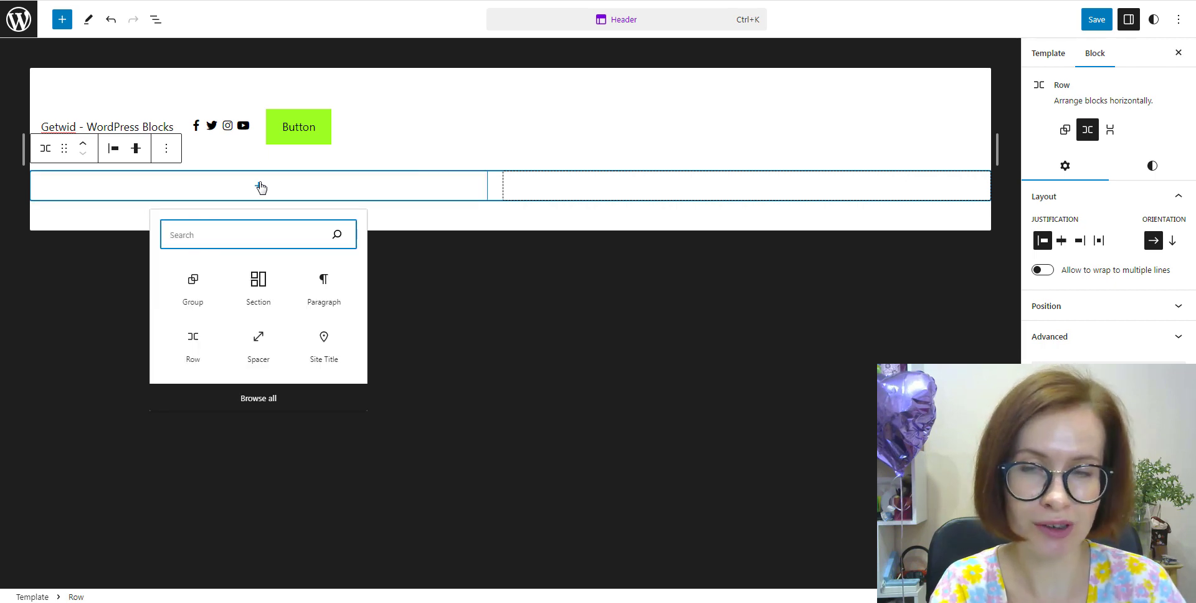
pyautogui.click(262, 399)
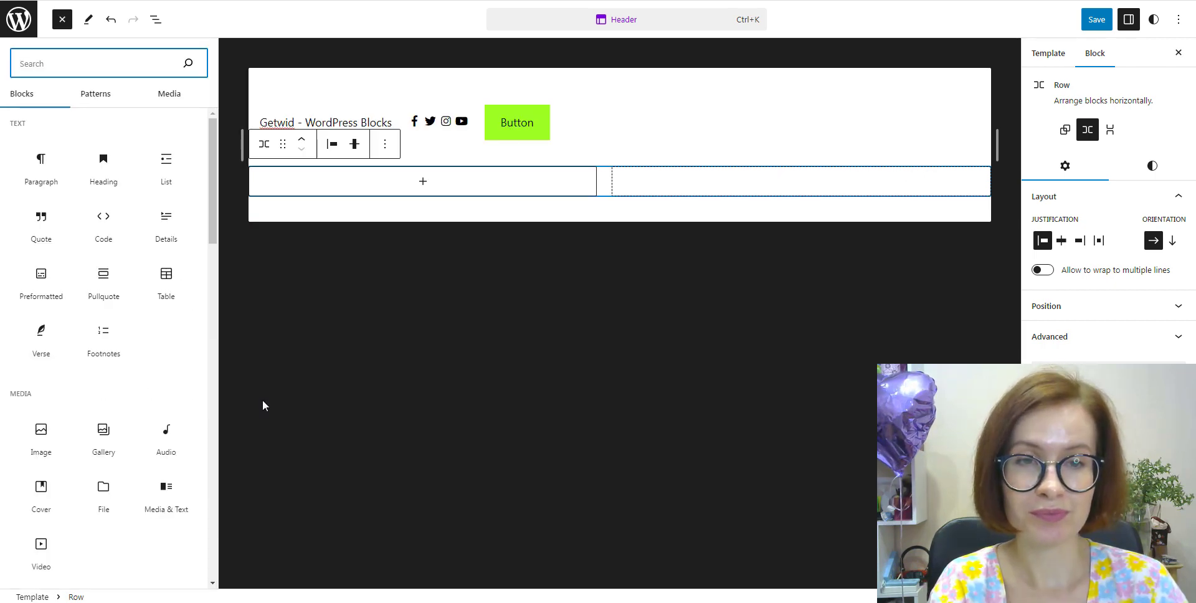
pyautogui.click(101, 110)
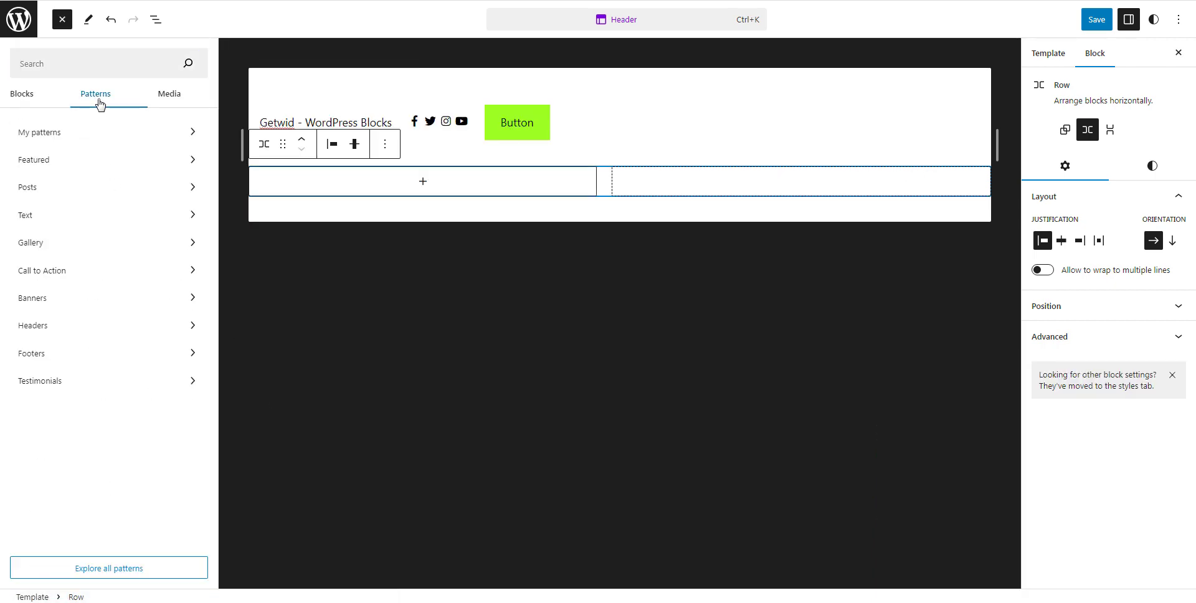
pyautogui.click(191, 135)
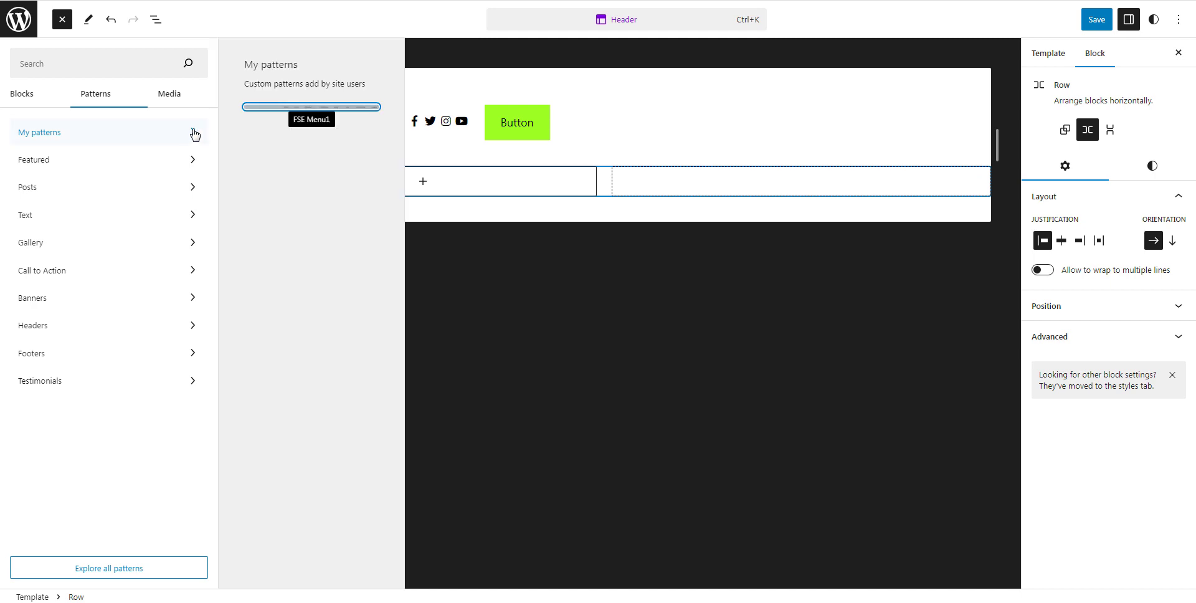
pyautogui.click(311, 107)
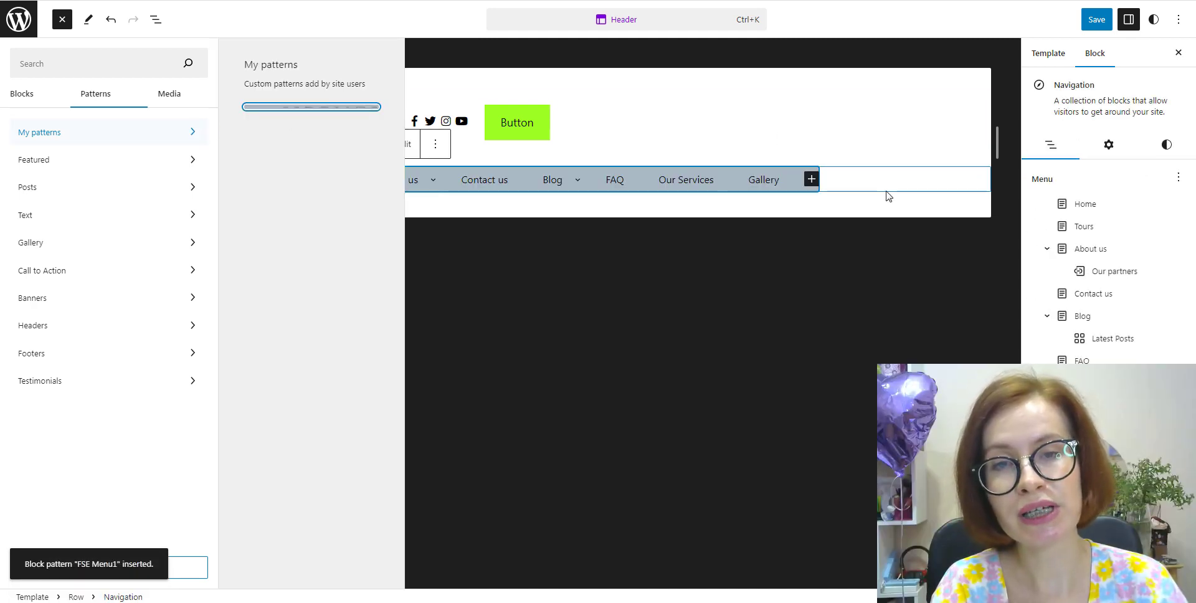
pyautogui.click(889, 203)
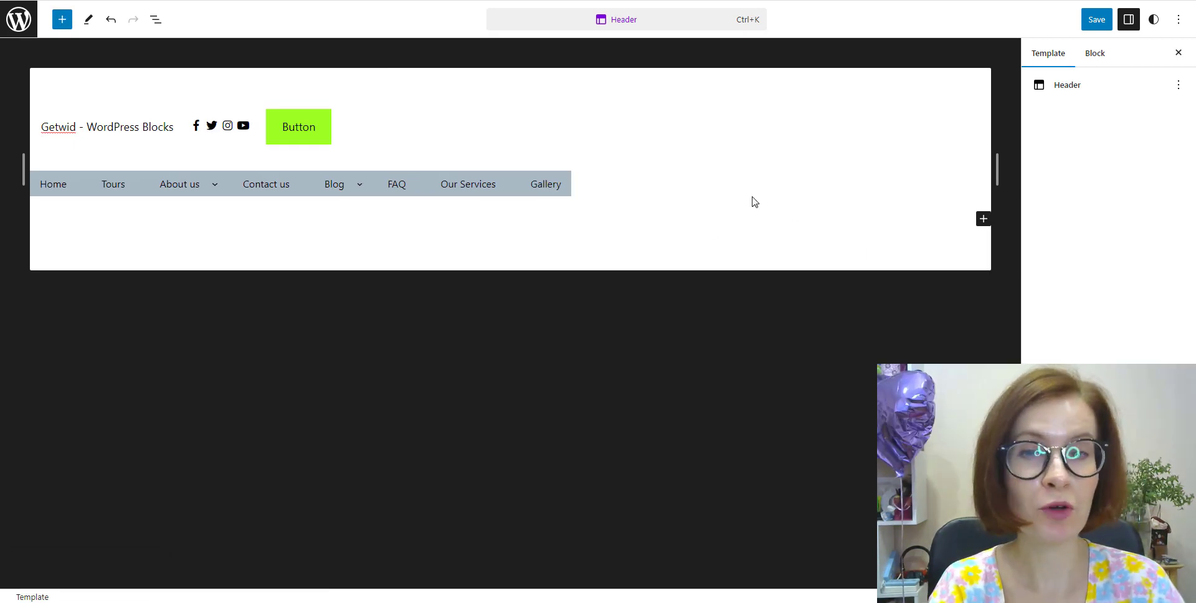
# Make the social icons vivid purple on pale cyan blue background circles.
pyautogui.click(198, 127)
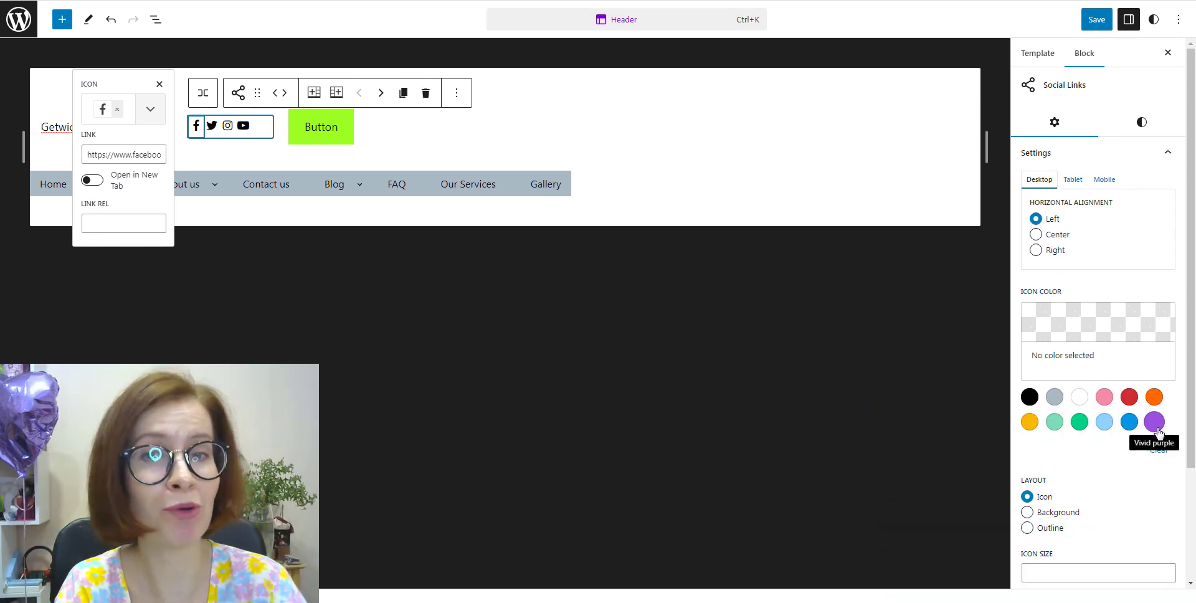
pyautogui.click(1155, 423)
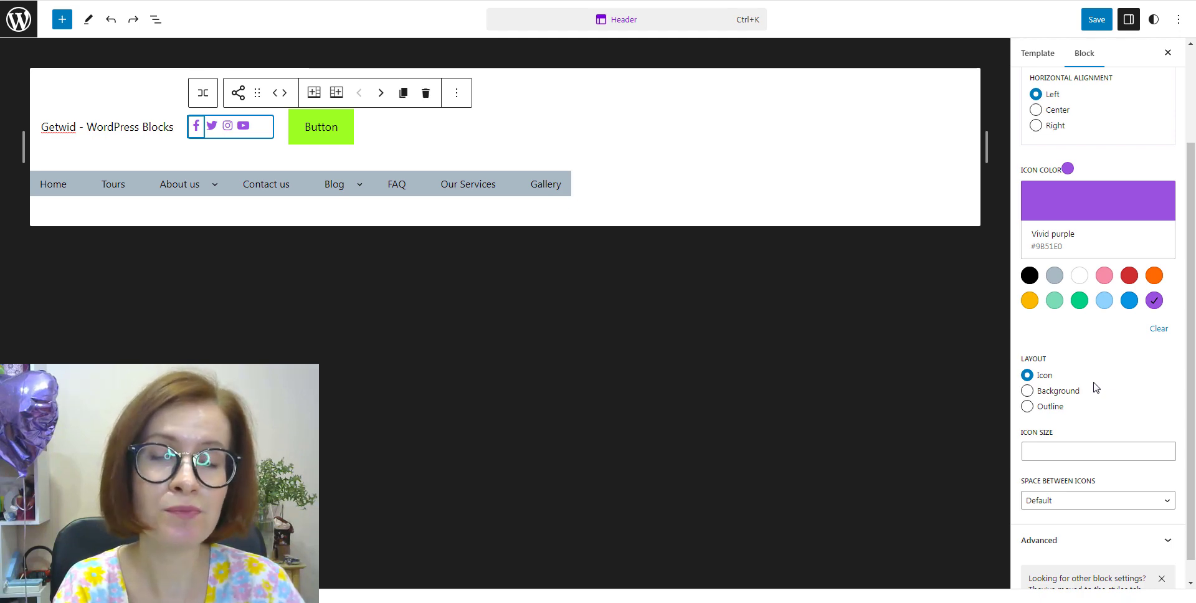
pyautogui.click(1028, 392)
pyautogui.scroll(-2, 1028, 395)
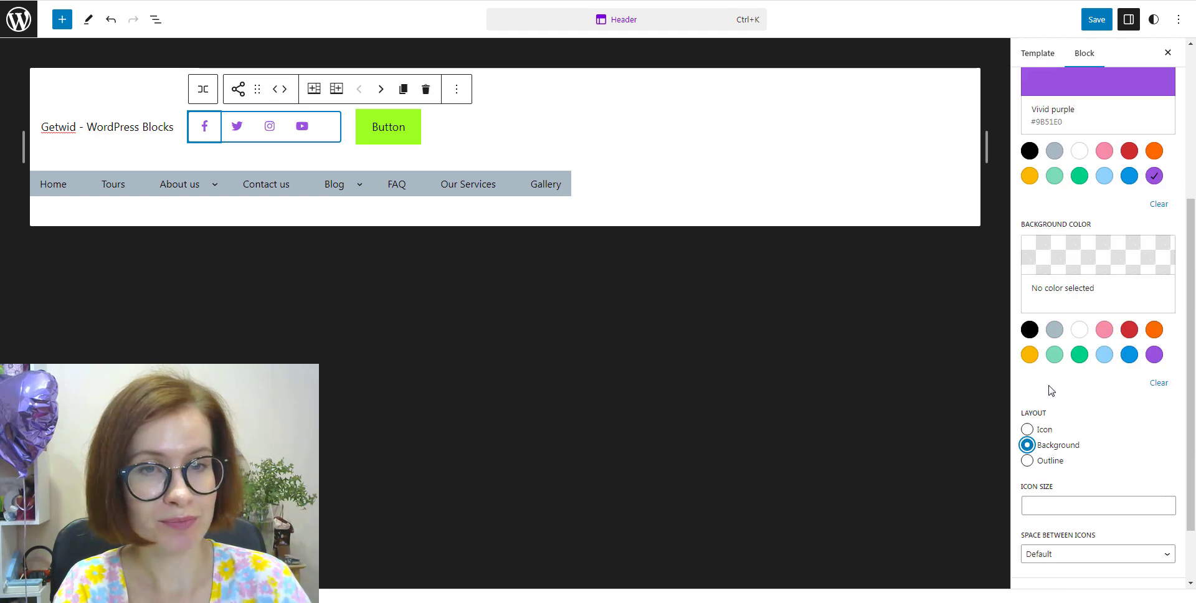
pyautogui.click(1055, 331)
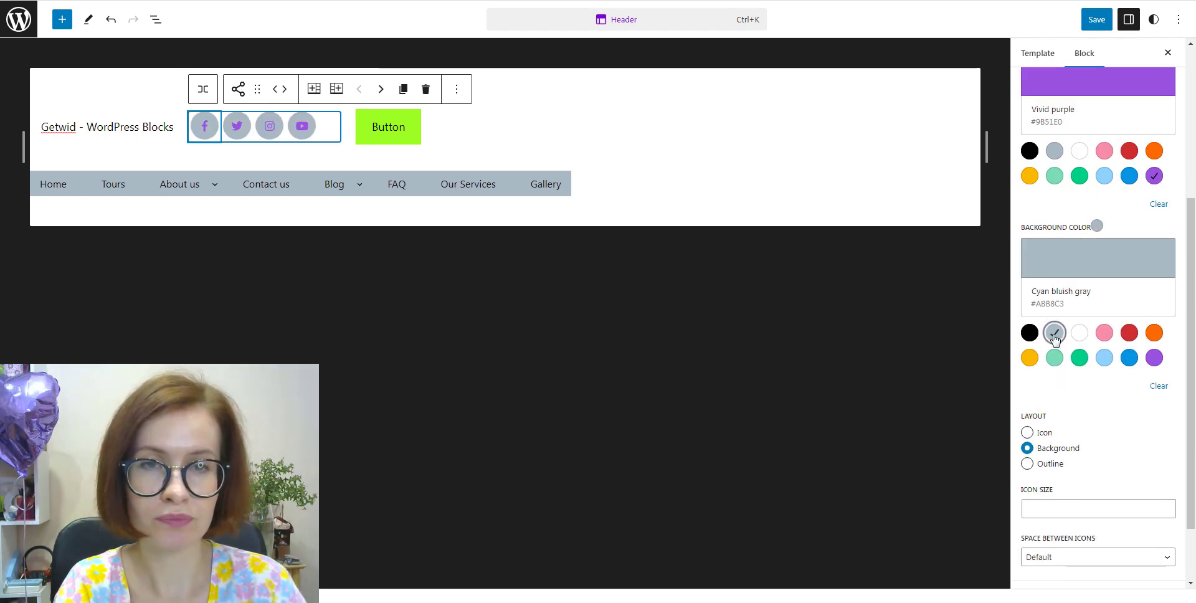
pyautogui.click(1105, 333)
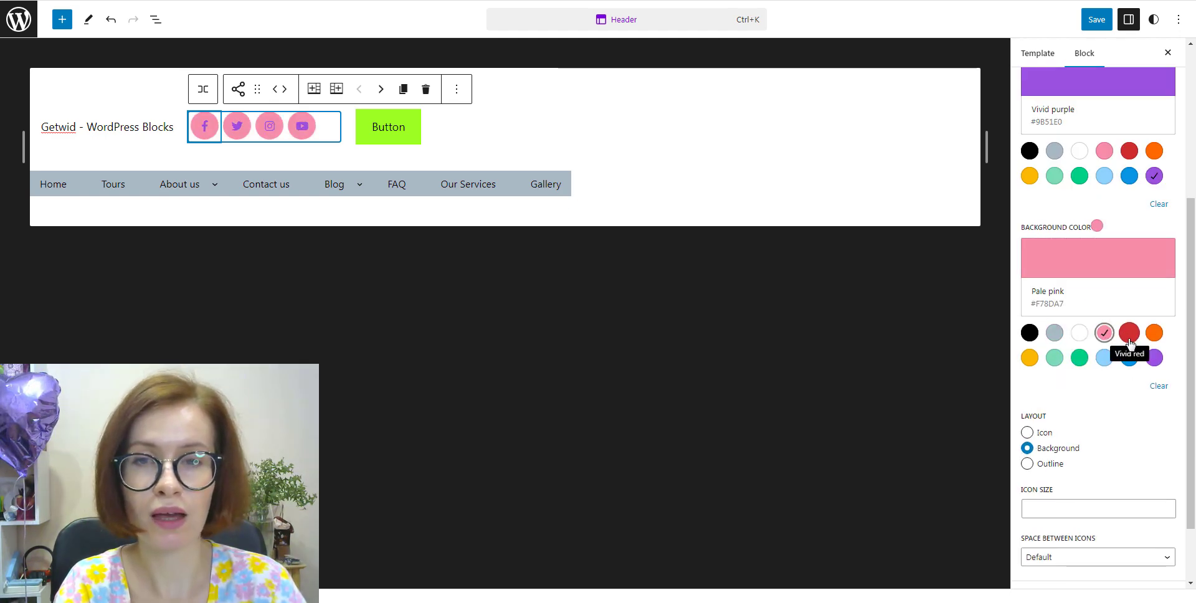
pyautogui.click(1129, 341)
pyautogui.click(1105, 359)
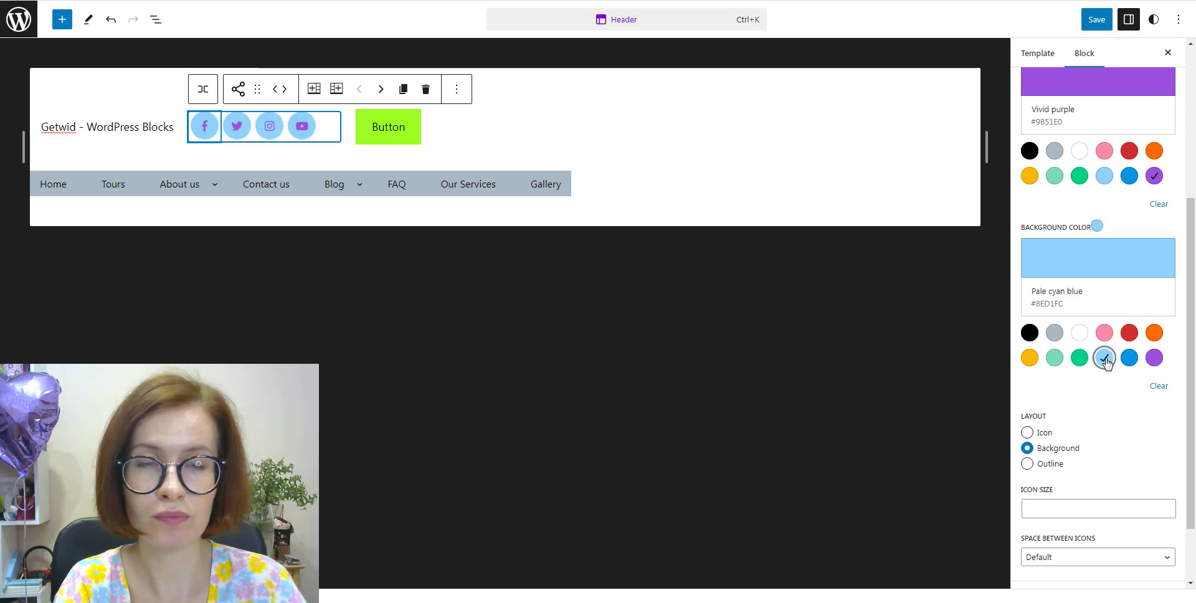
# Set the social icon size to 20 with Medium spacing between icons.
pyautogui.scroll(-1, 1108, 400)
pyautogui.click(1051, 485)
pyautogui.write('20')
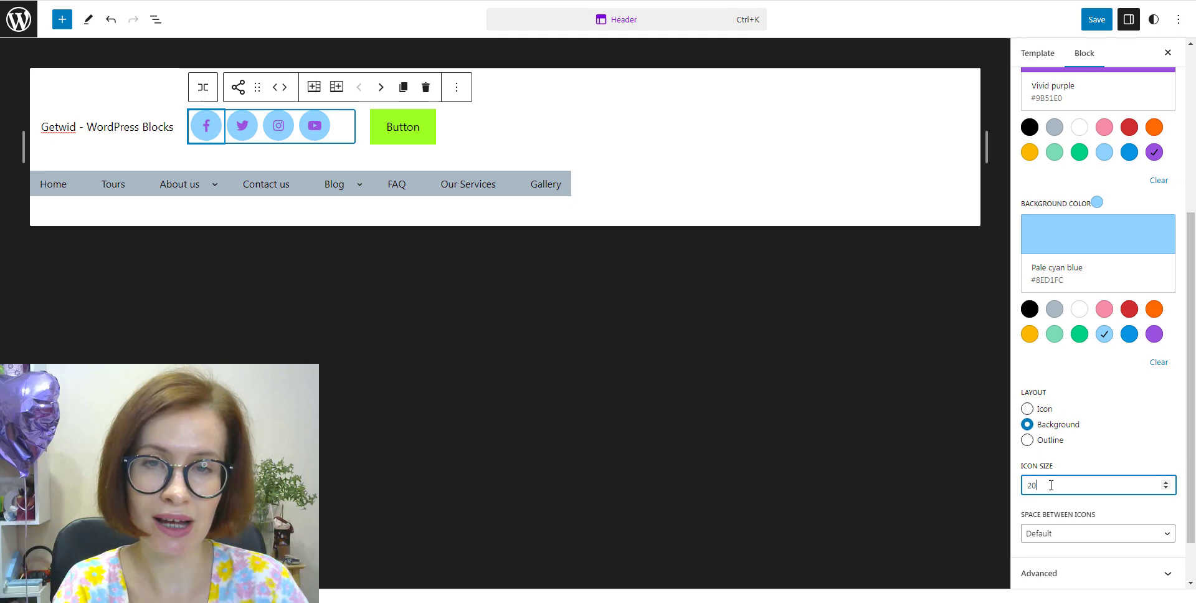
pyautogui.click(1161, 535)
pyautogui.scroll(-2, 1161, 540)
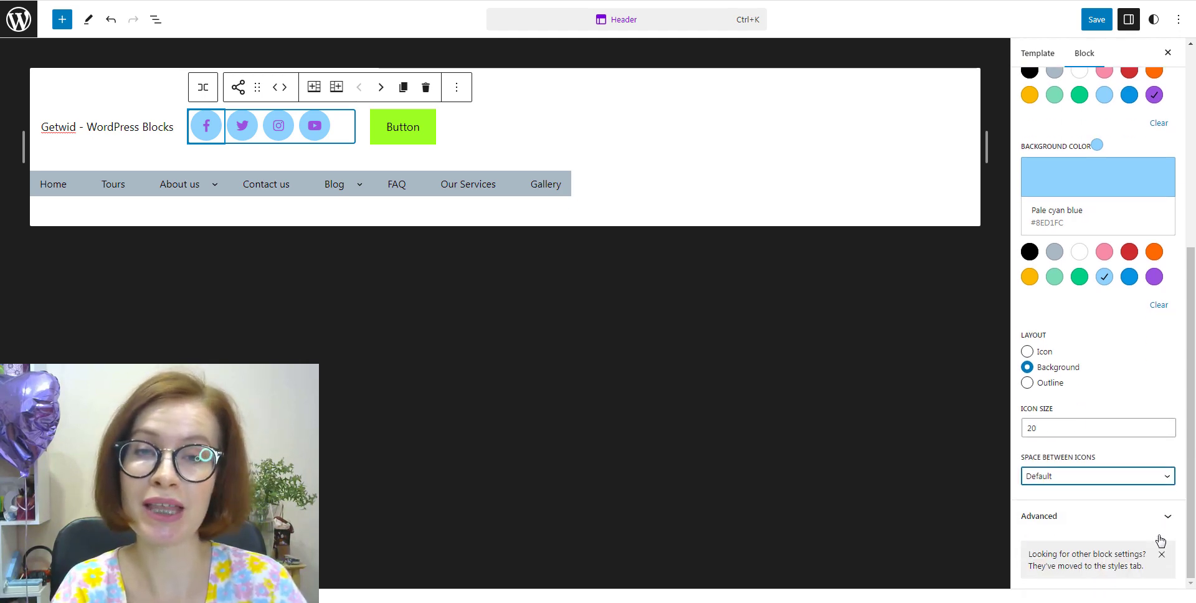
pyautogui.click(1163, 477)
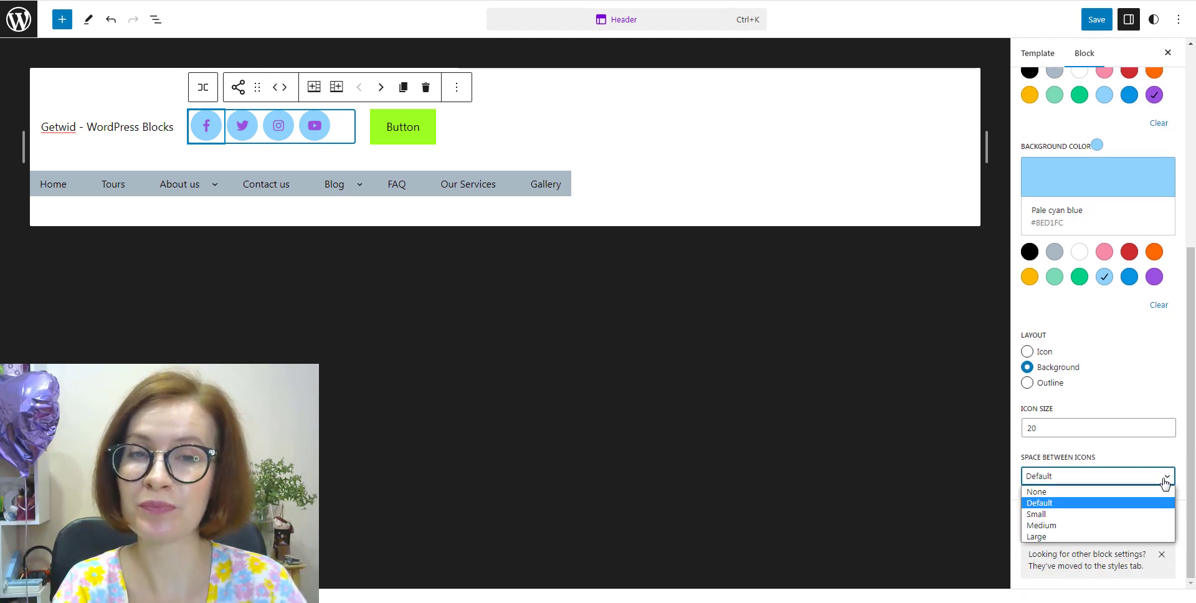
pyautogui.click(1144, 525)
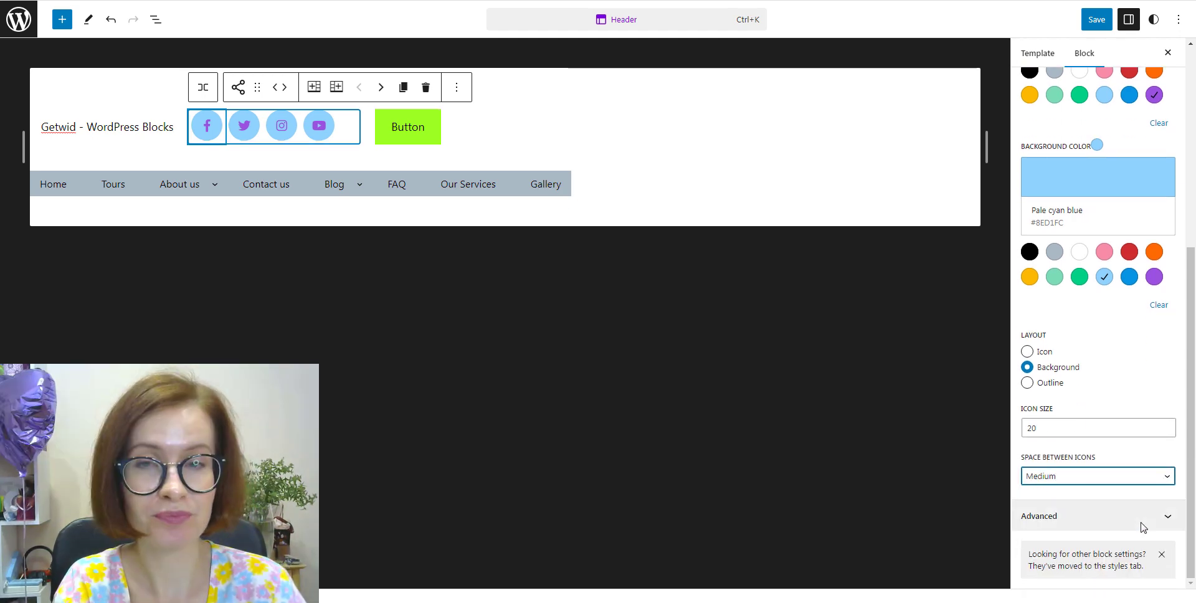
pyautogui.click(1143, 478)
pyautogui.press('Escape')
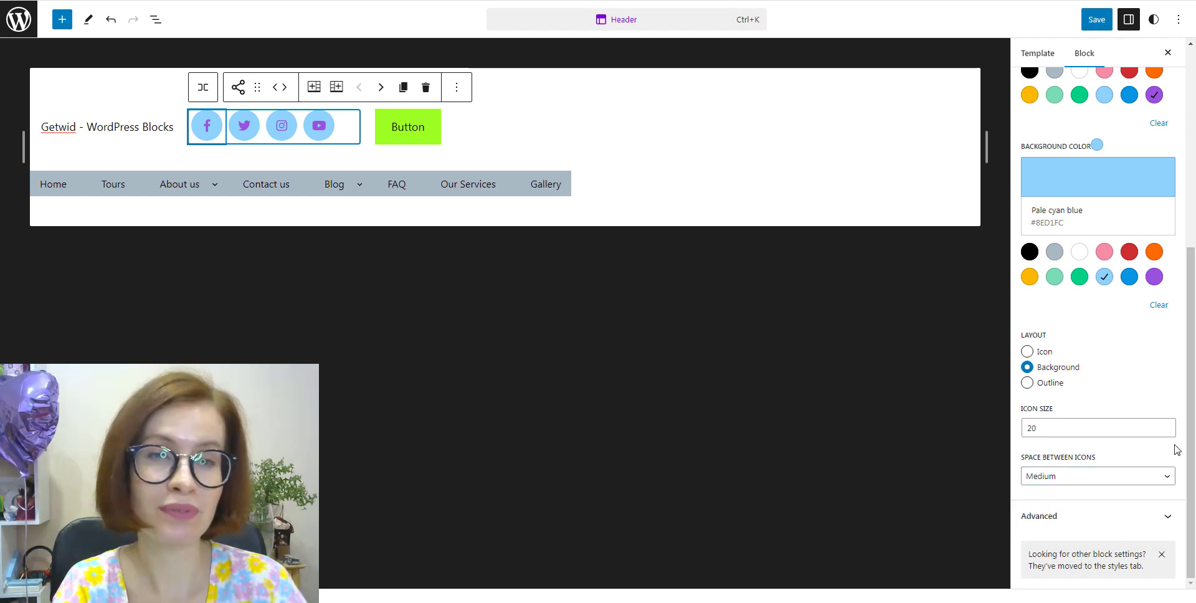
# Set the social icons block width to Fill so it pushes the Button right.
pyautogui.click(337, 87)
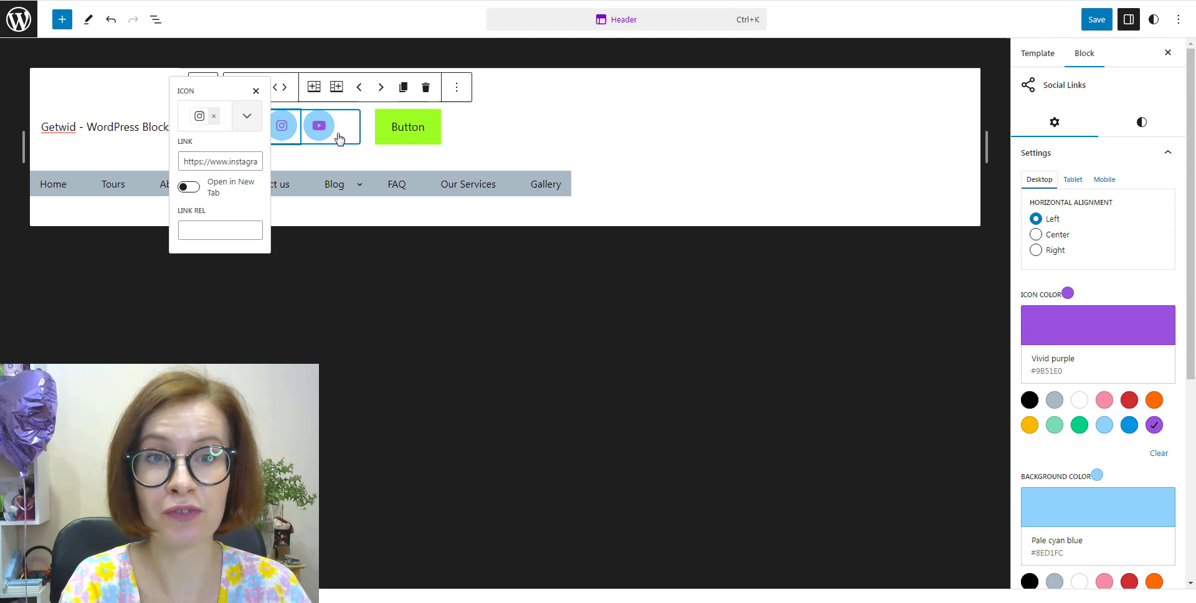
pyautogui.click(1153, 122)
pyautogui.click(1109, 195)
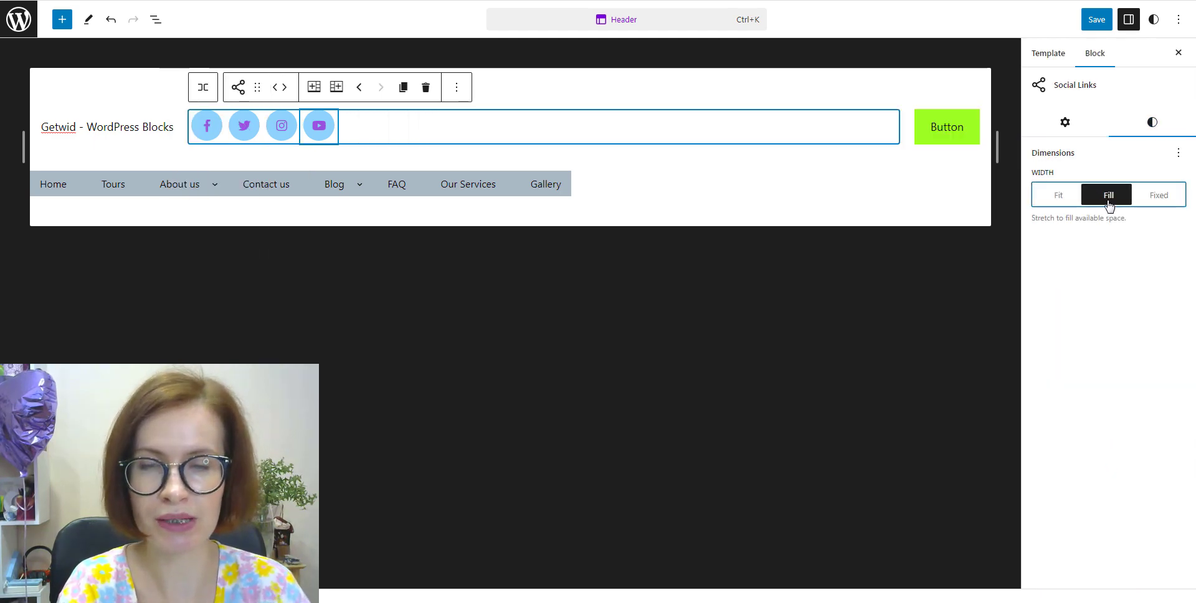
# Change the button text to 'Book Now' with a pale cyan blue background.
pyautogui.click(937, 140)
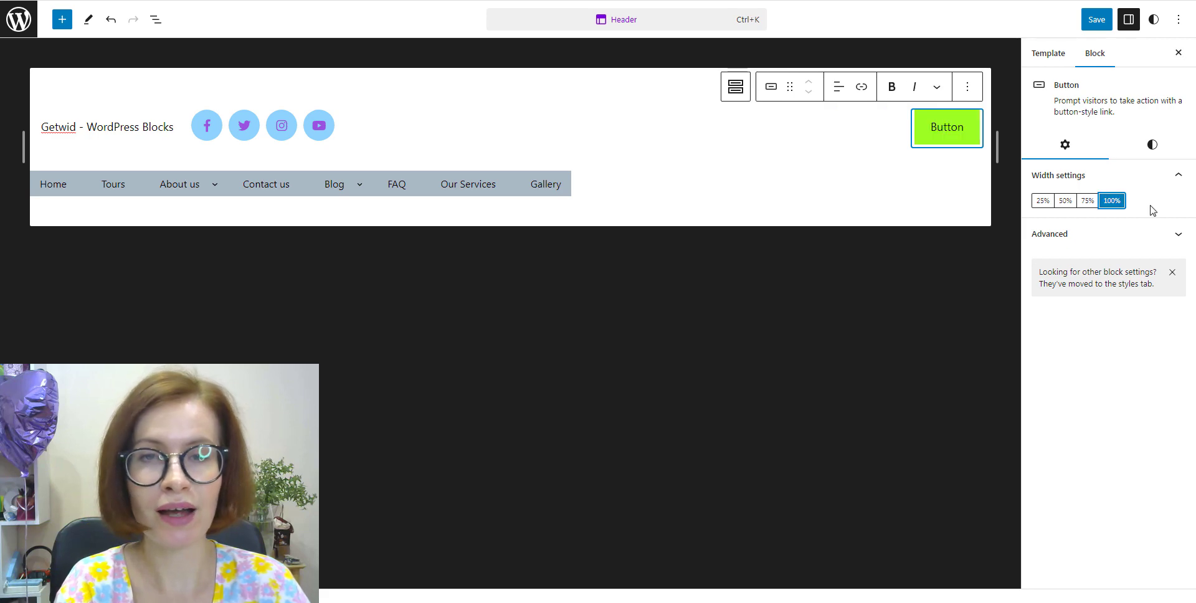
pyautogui.click(1152, 144)
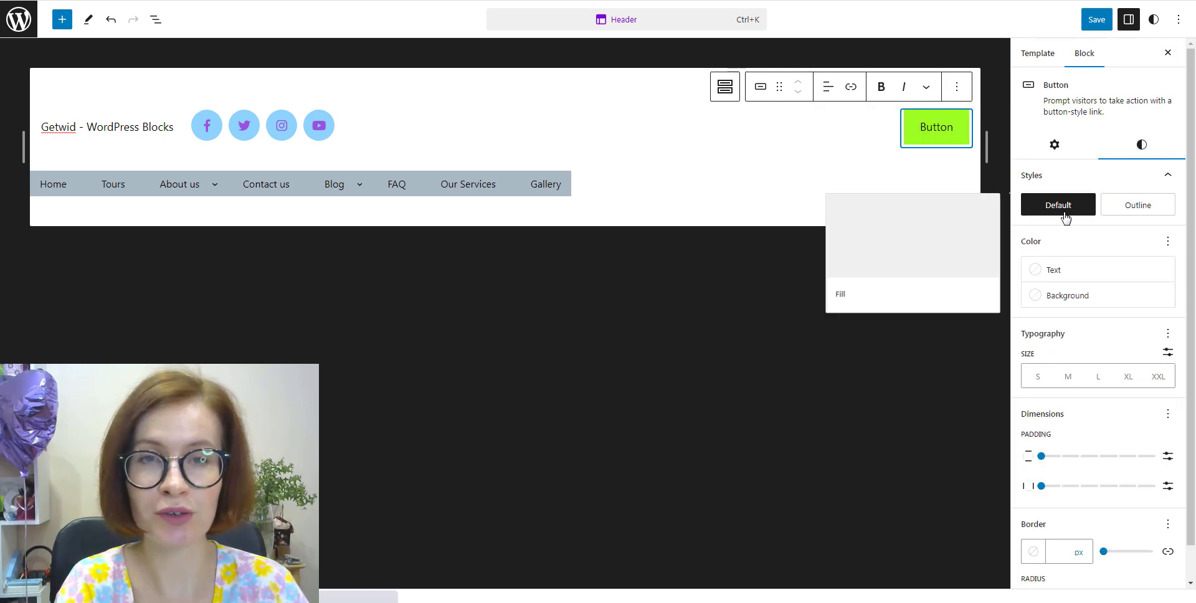
pyautogui.click(1136, 207)
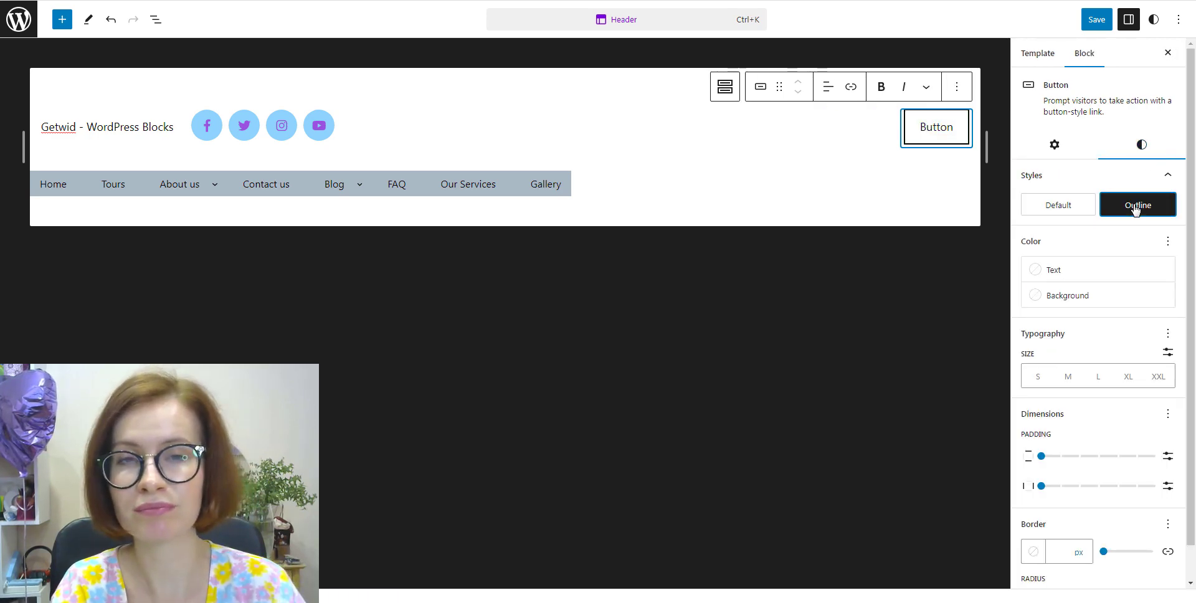
pyautogui.click(1063, 212)
pyautogui.press('BackSpace')
pyautogui.press('BackSpace')
pyautogui.press('BackSpace')
pyautogui.press('BackSpace')
pyautogui.press('BackSpace')
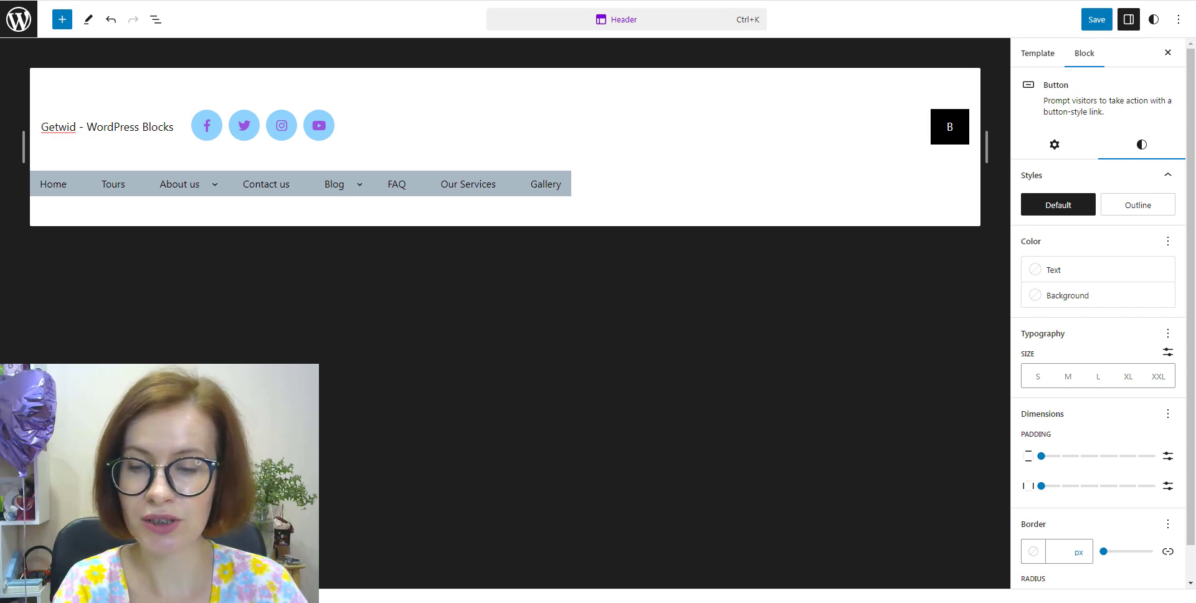
pyautogui.write('ook No')
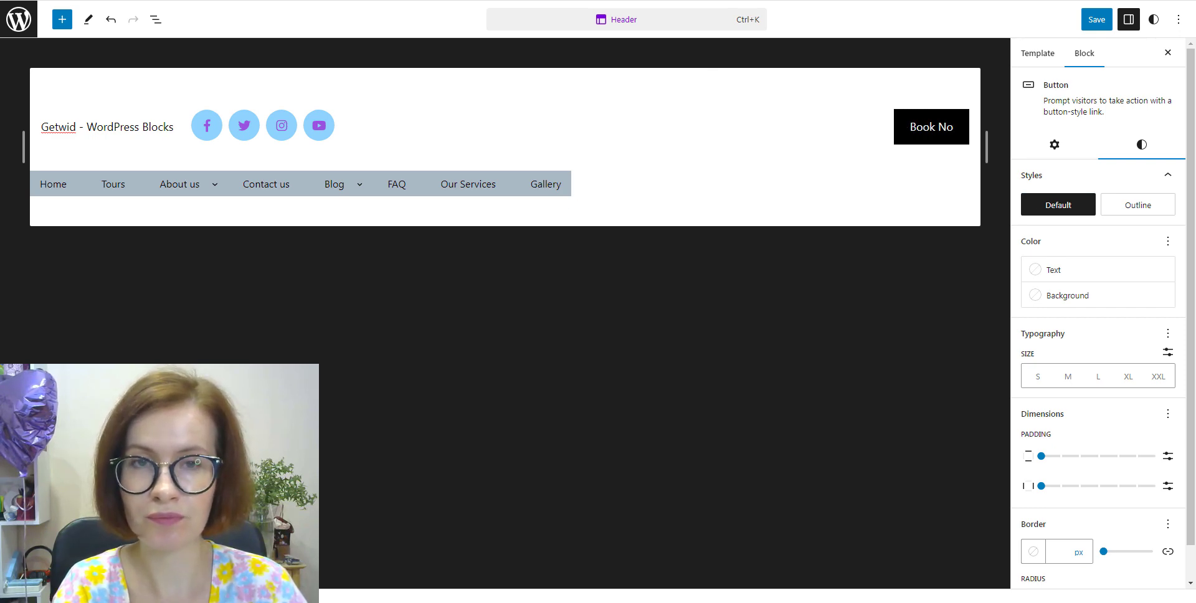
pyautogui.write('w')
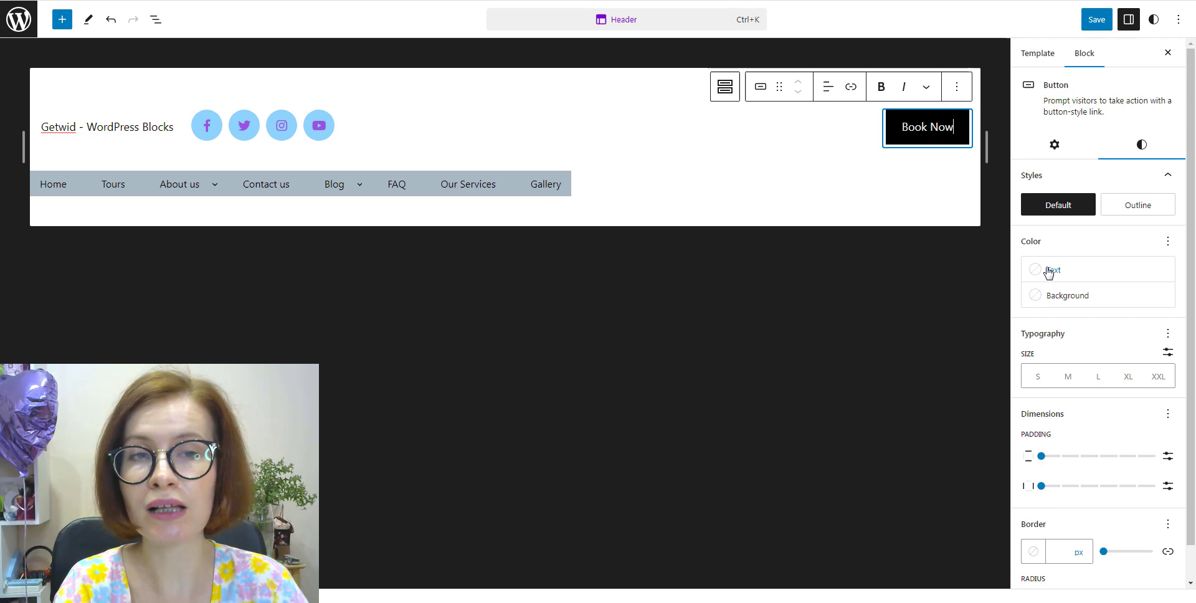
pyautogui.click(1081, 297)
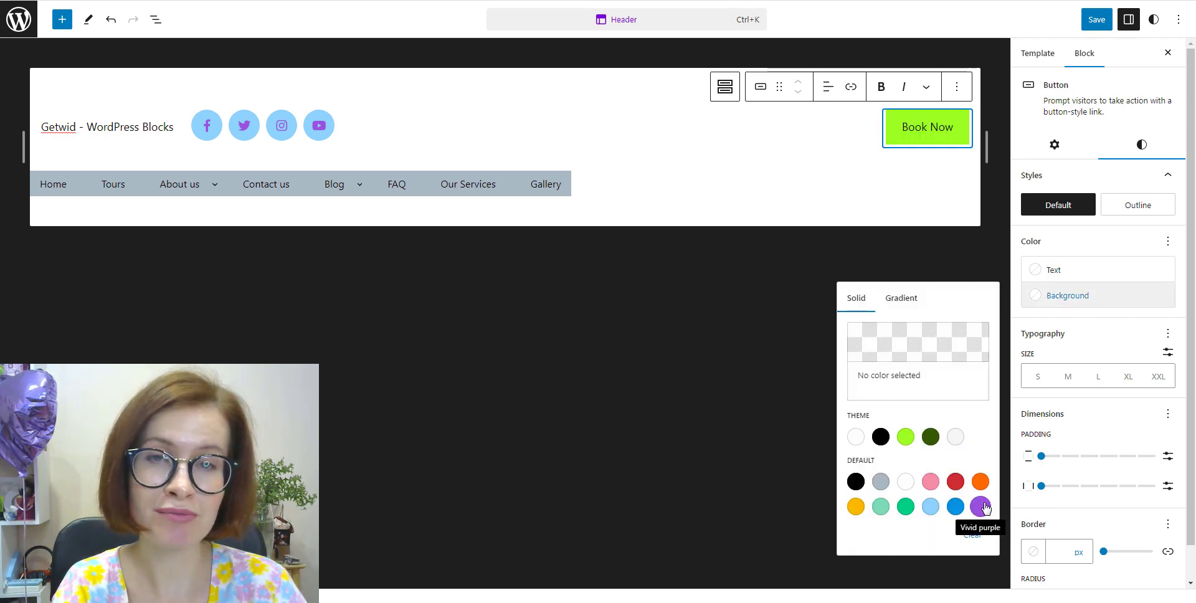
pyautogui.click(931, 506)
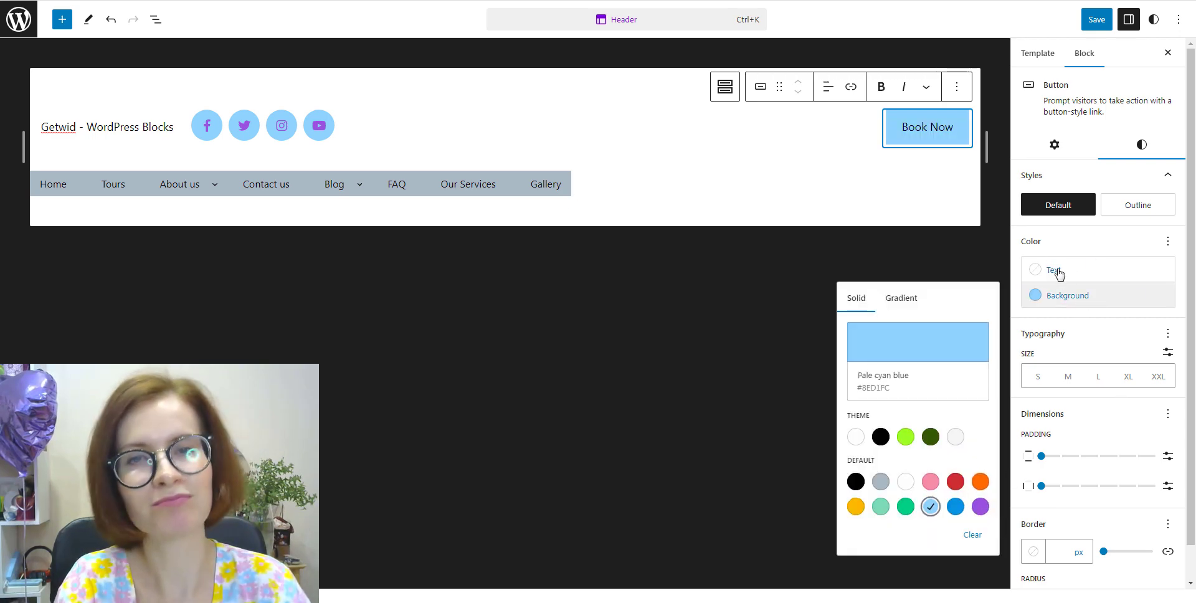
# Make the Book Now text vivid purple at medium size with a 34 px border radius.
pyautogui.click(1057, 272)
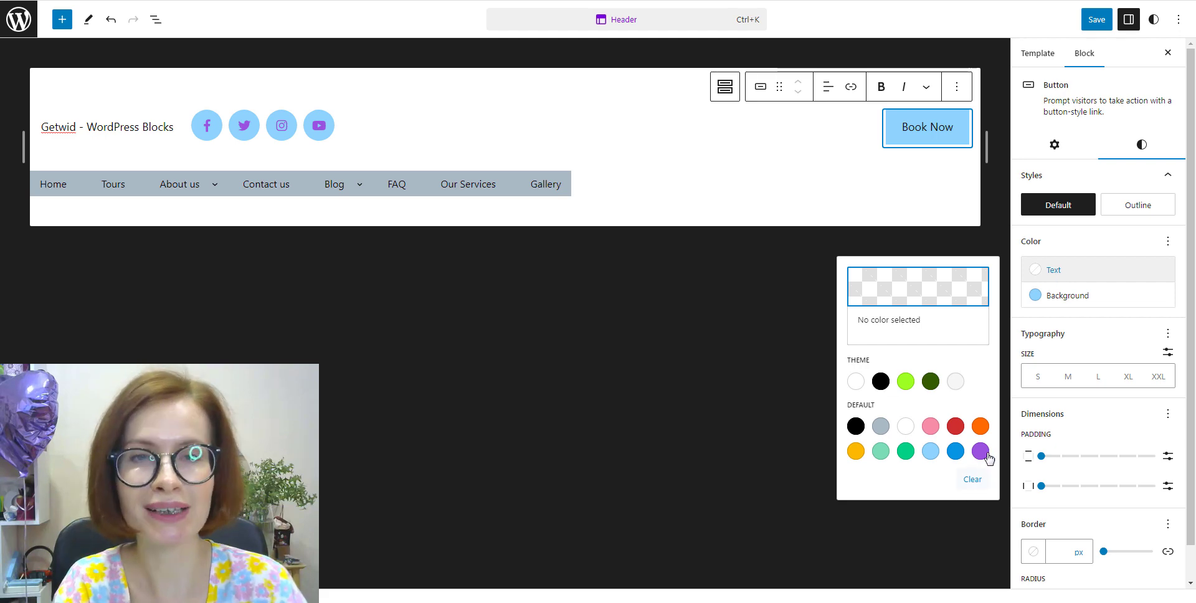
pyautogui.click(980, 451)
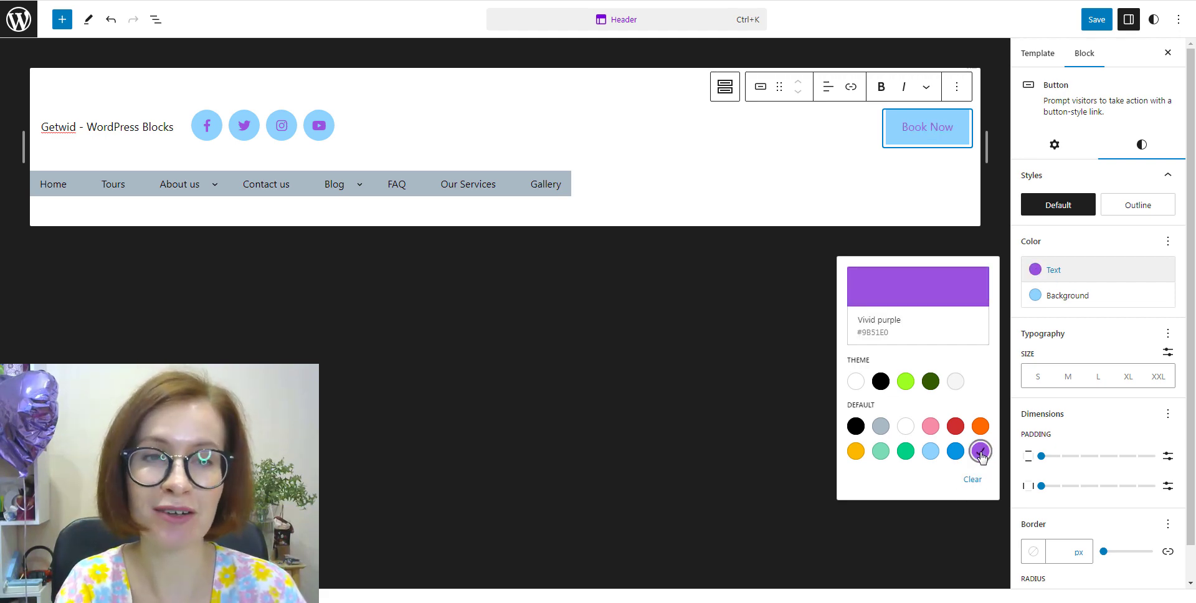
pyautogui.click(1038, 382)
pyautogui.click(1067, 379)
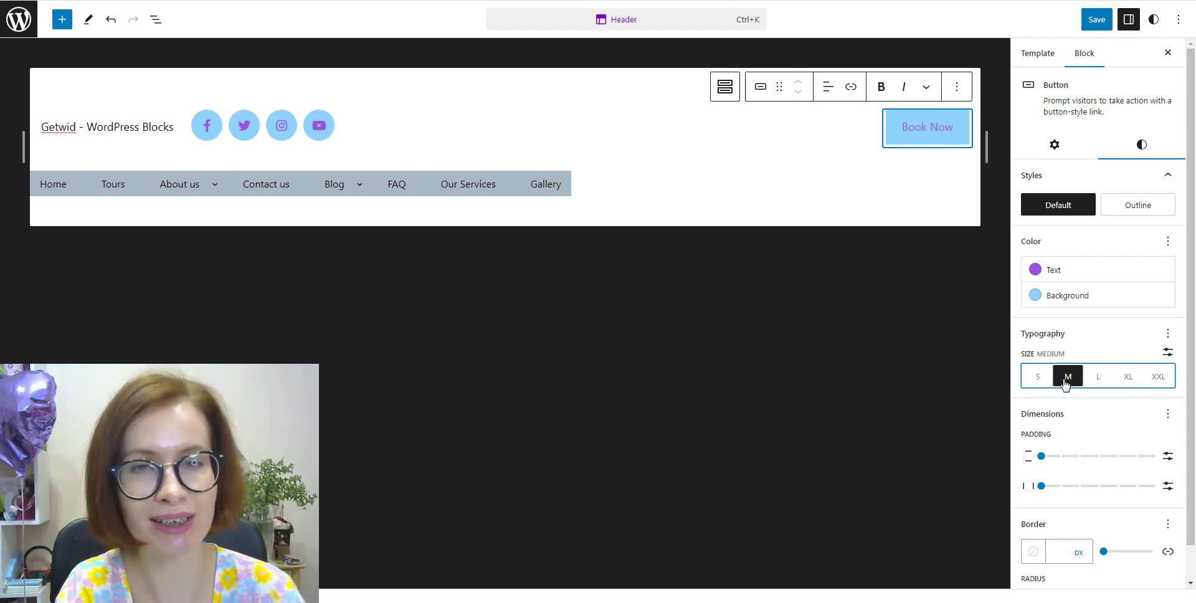
pyautogui.click(1095, 382)
pyautogui.click(1070, 383)
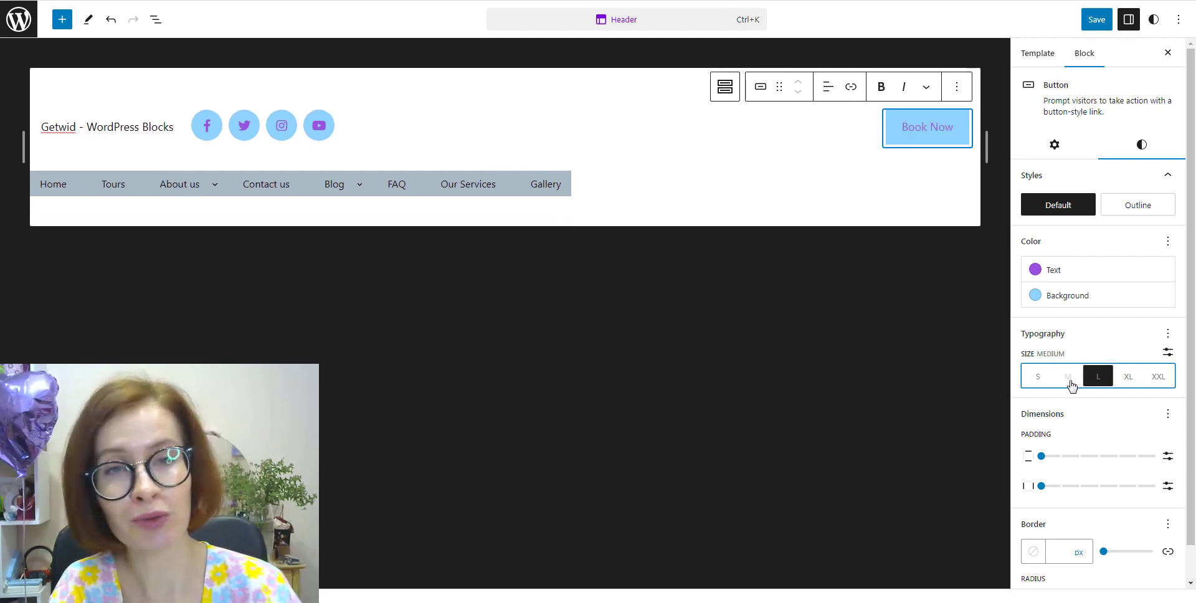
pyautogui.scroll(-1, 1134, 521)
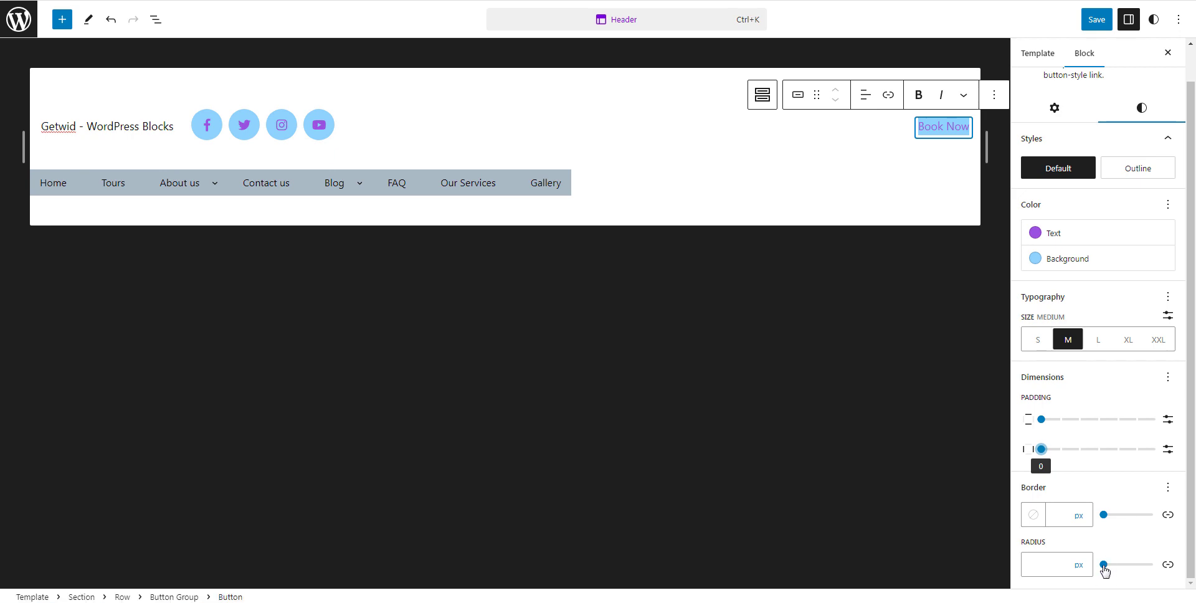
pyautogui.moveTo(1104, 564)
pyautogui.mouseDown()
pyautogui.moveTo(1154, 565)
pyautogui.moveTo(1120, 564)
pyautogui.mouseUp()
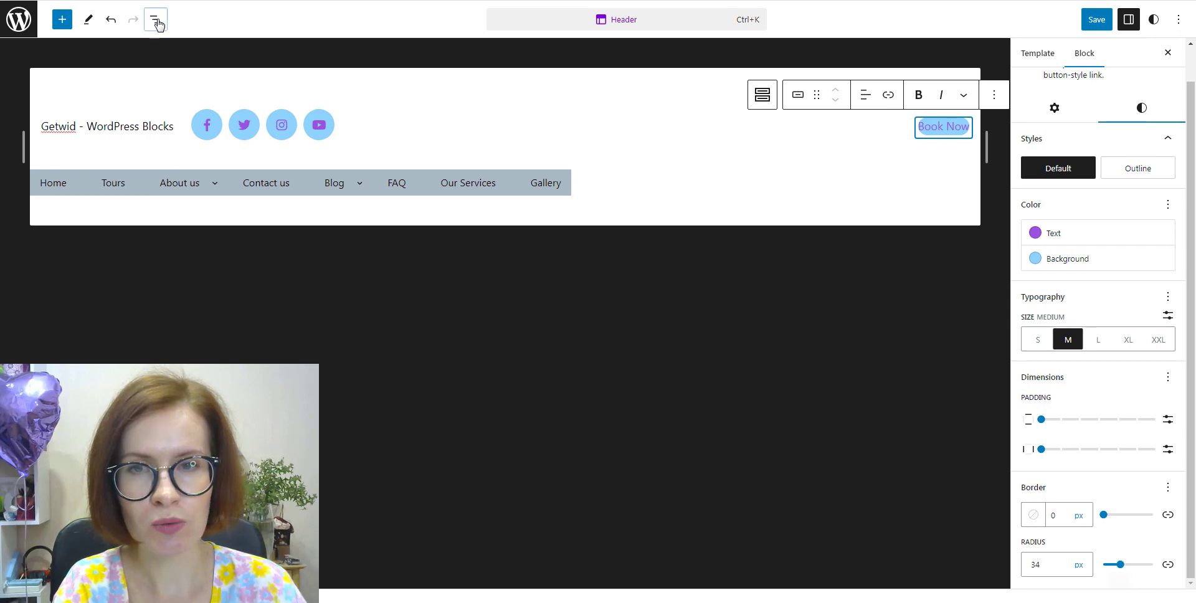
# Give the header Section a pale pink-to-lavender 135° linear gradient background preset.
pyautogui.click(155, 20)
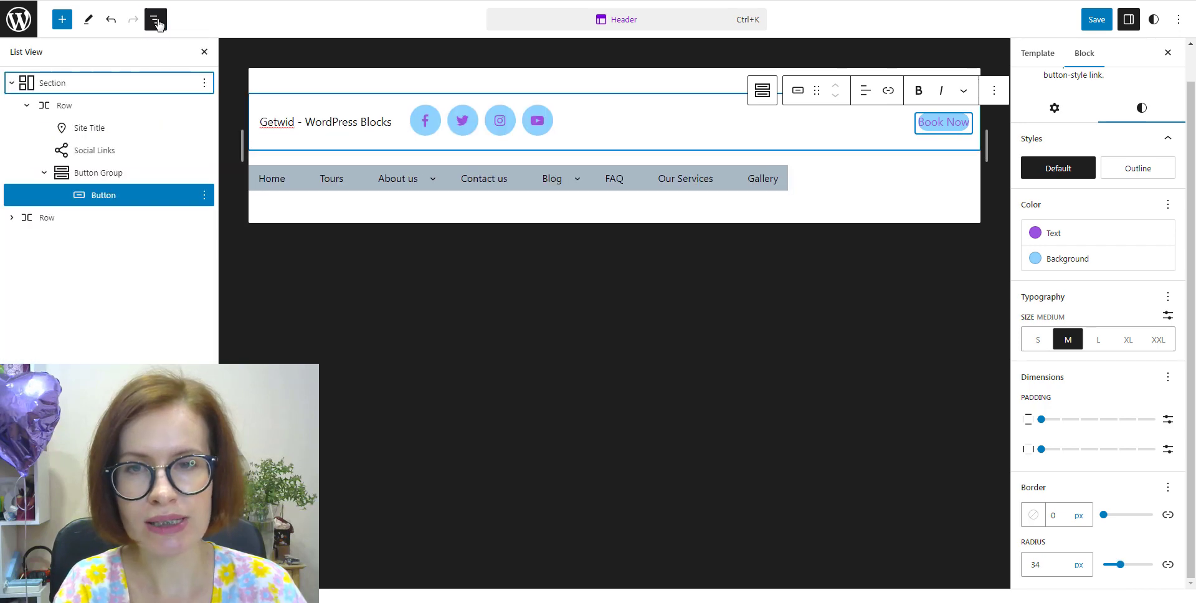
pyautogui.click(69, 84)
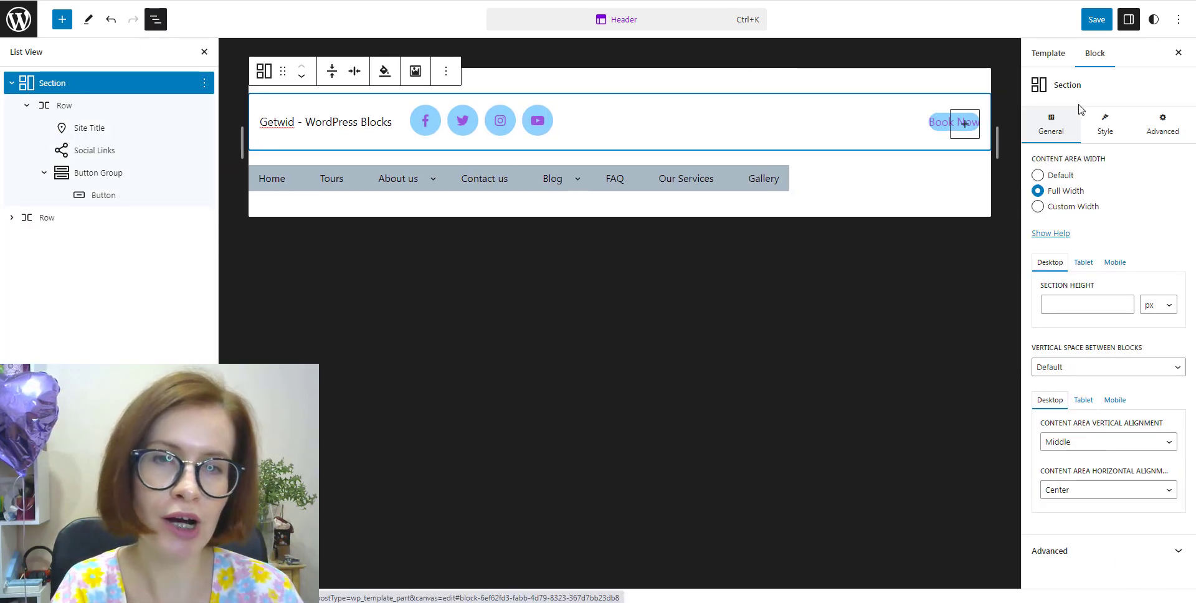
pyautogui.click(1102, 144)
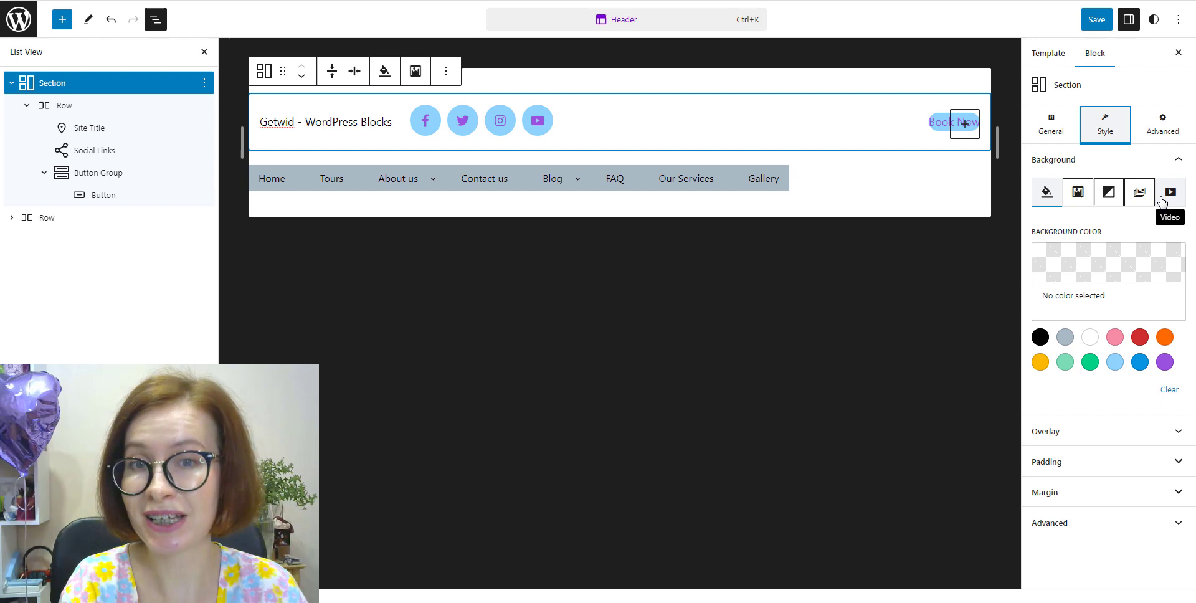
pyautogui.click(1114, 203)
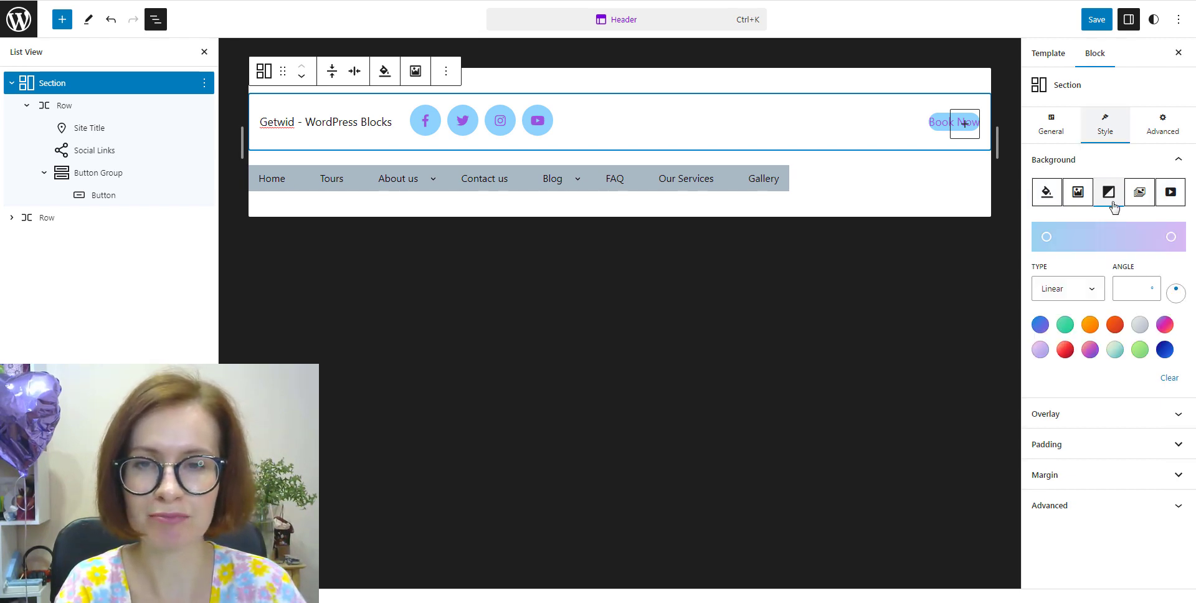
pyautogui.click(1068, 288)
pyautogui.click(1071, 304)
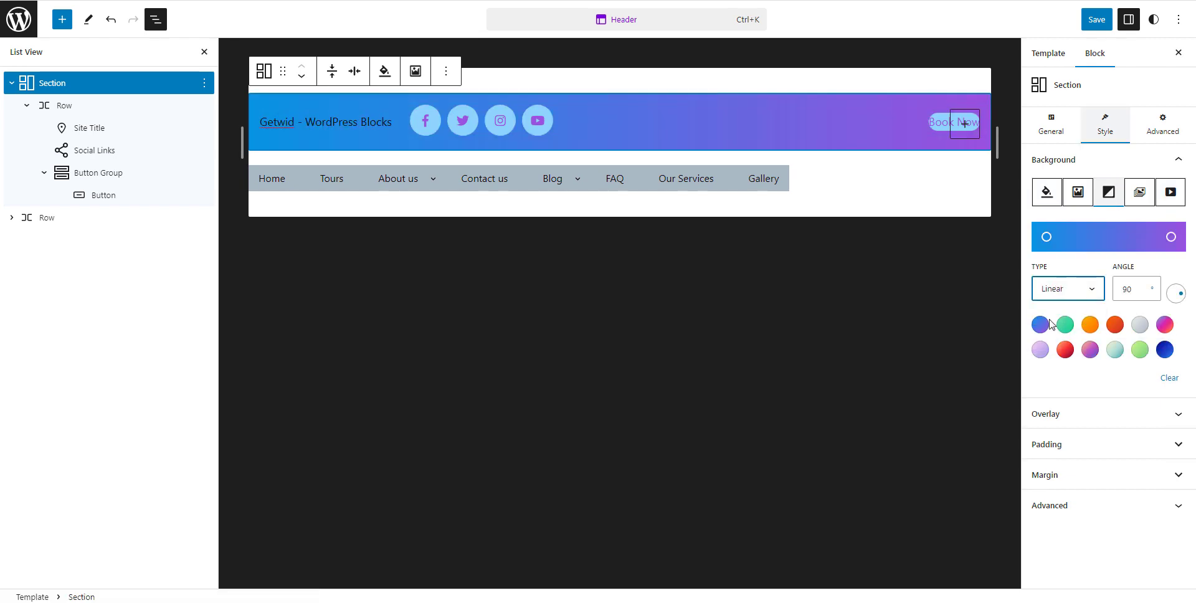
pyautogui.click(1115, 350)
pyautogui.click(1141, 349)
pyautogui.click(1164, 349)
pyautogui.click(1041, 350)
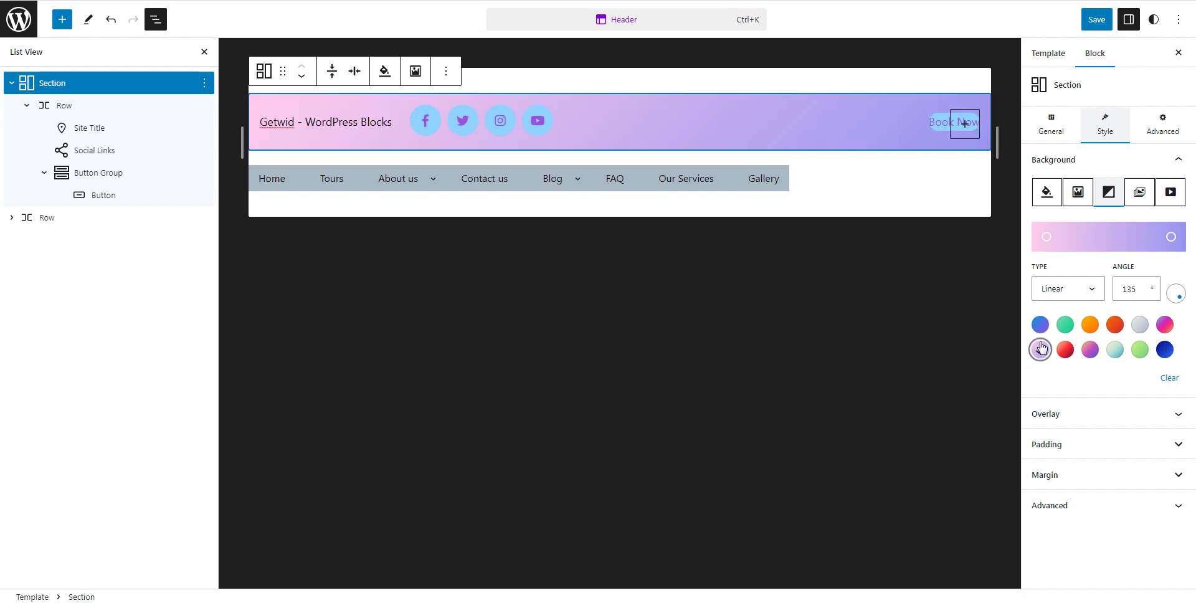
pyautogui.click(87, 218)
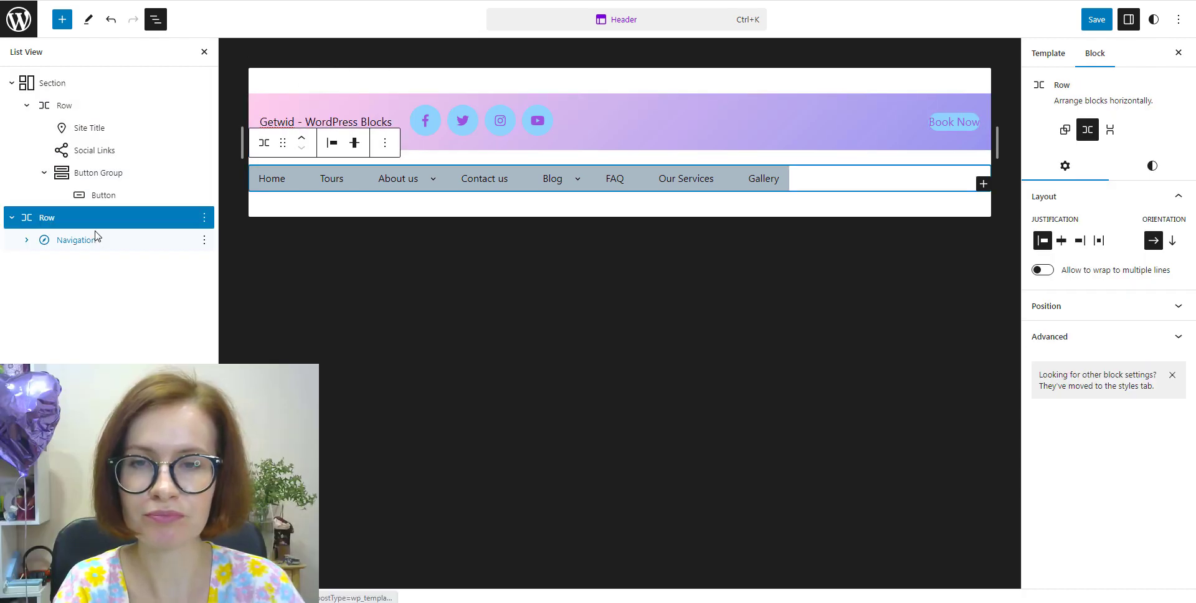
# Remove the Tours and Our Services items from the navigation menu.
pyautogui.click(57, 245)
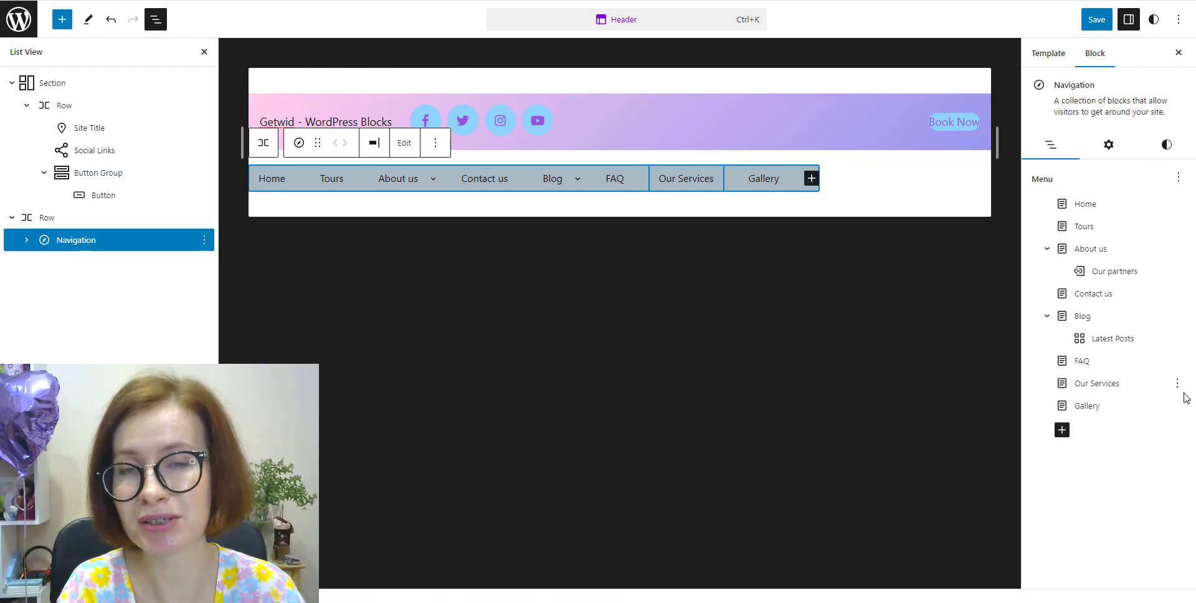
pyautogui.click(1177, 227)
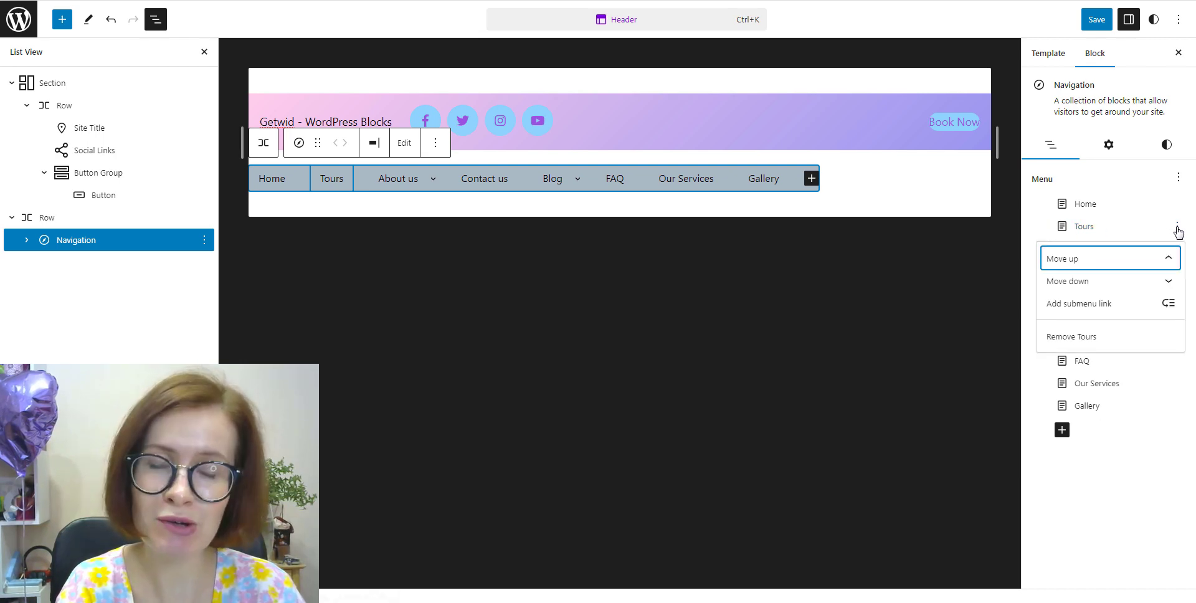
pyautogui.click(1136, 347)
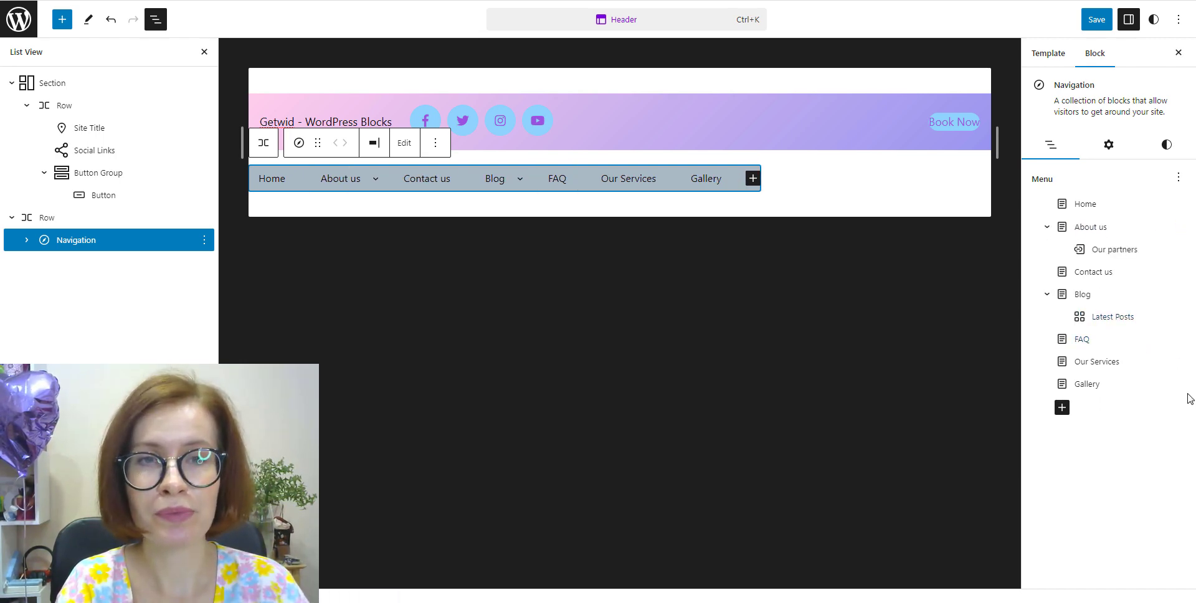
pyautogui.click(1177, 362)
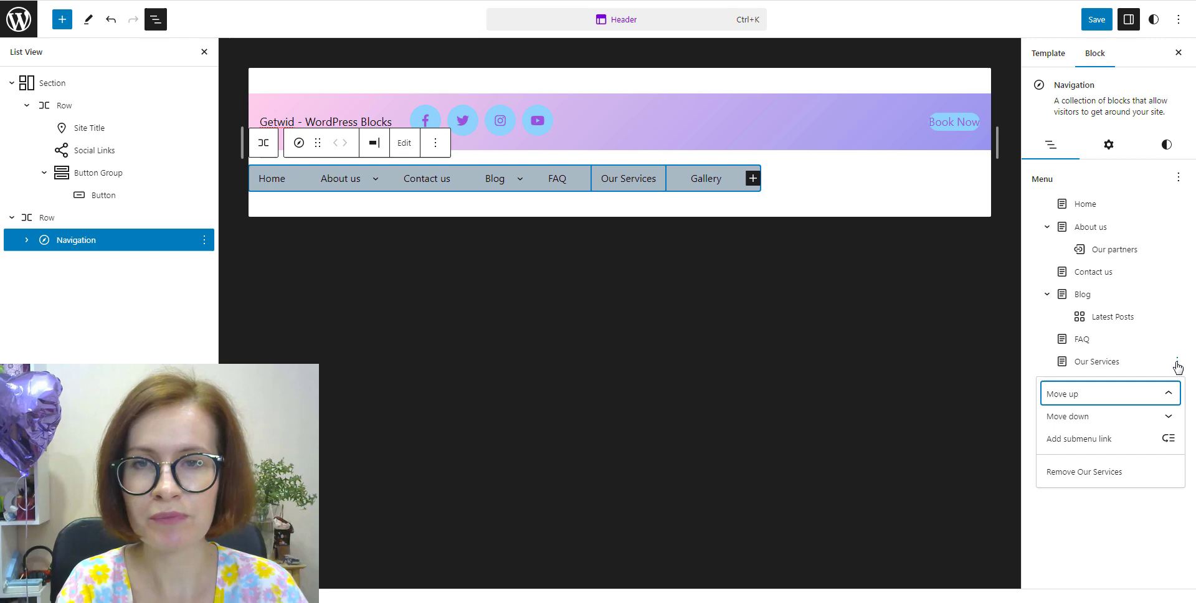
pyautogui.click(1158, 473)
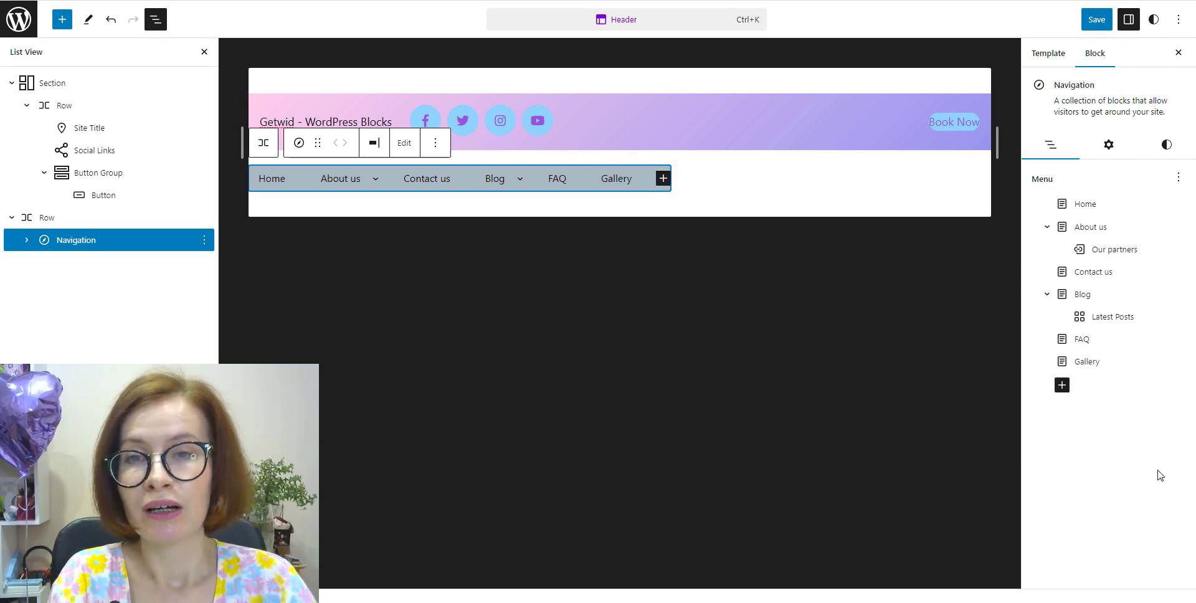
# Set the navigation block's background to pale cyan blue.
pyautogui.click(1110, 153)
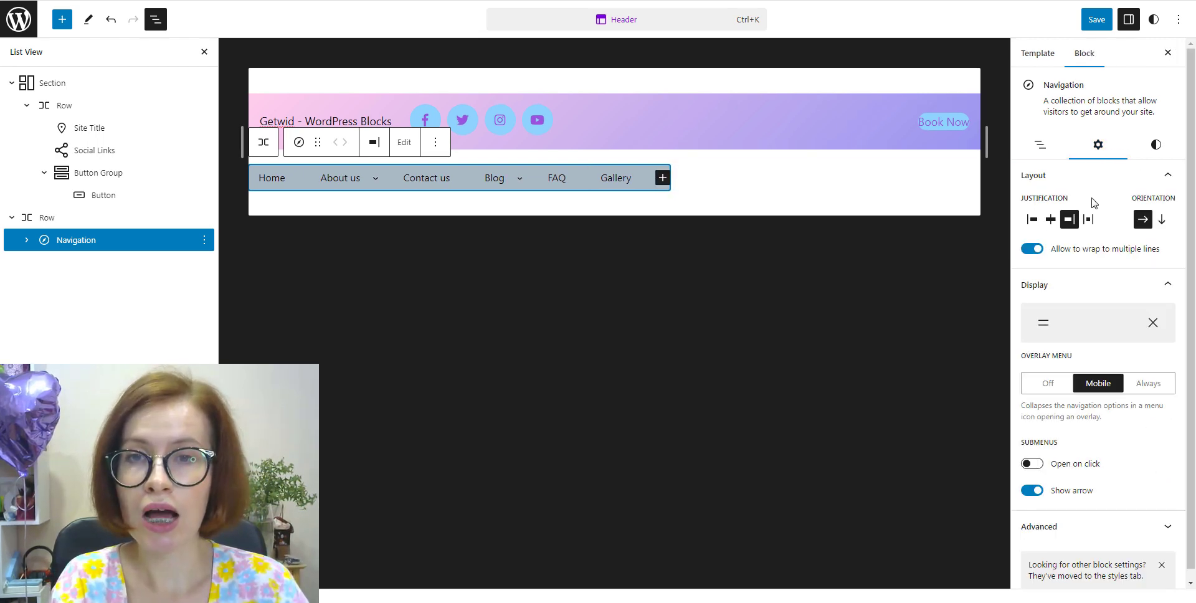
pyautogui.scroll(-1, 1134, 210)
pyautogui.click(1158, 135)
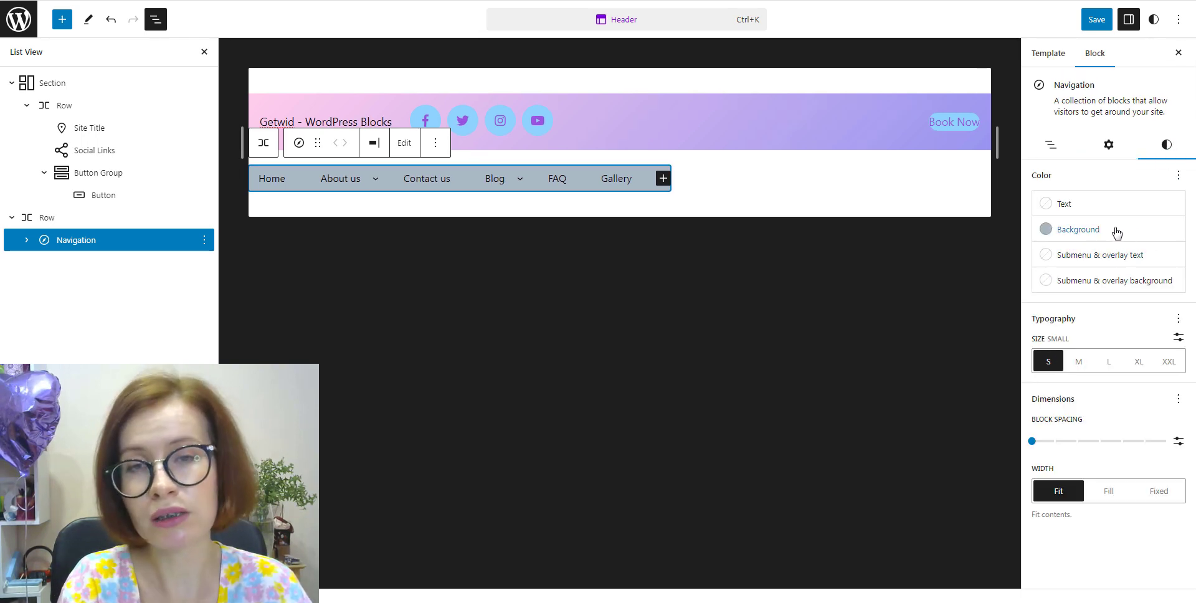
pyautogui.click(1083, 232)
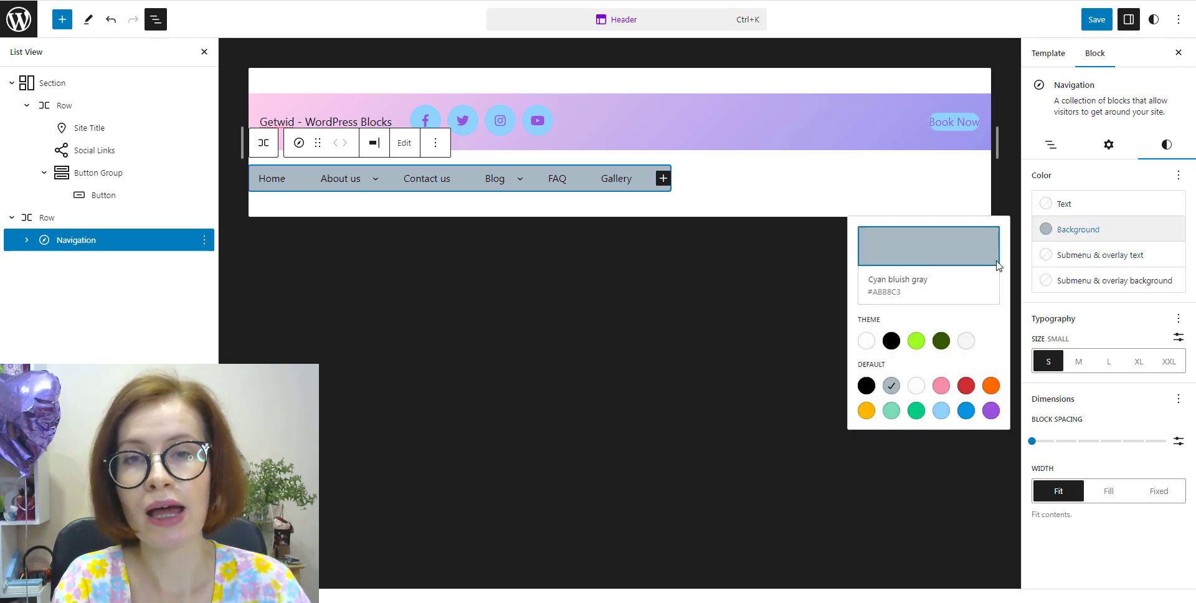
pyautogui.click(942, 388)
pyautogui.click(942, 411)
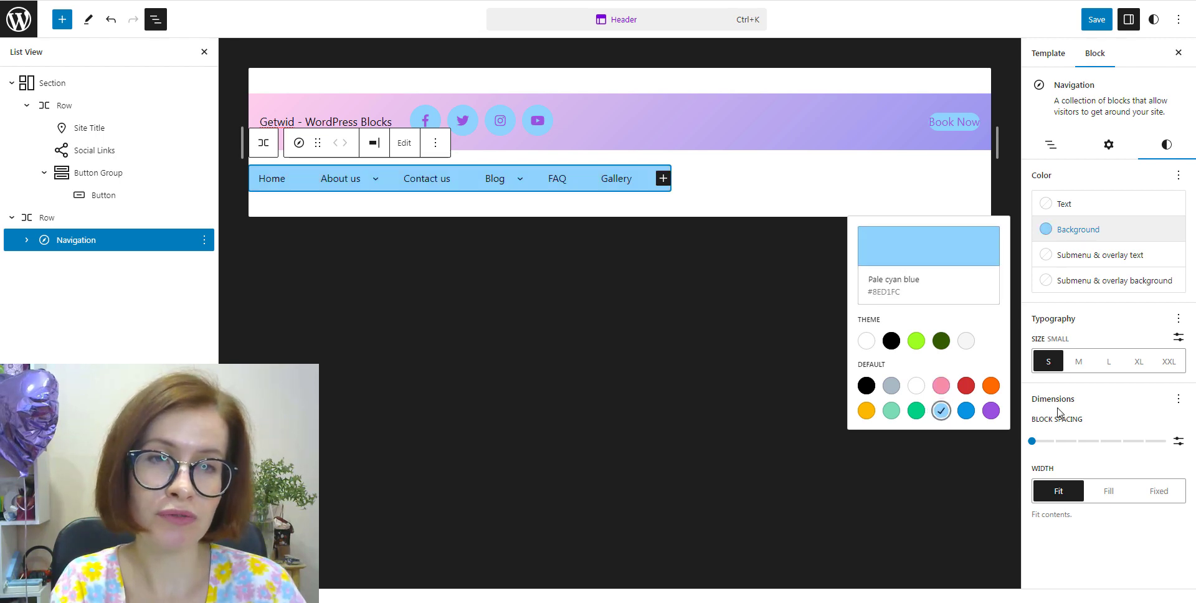
# Make the navigation text medium size and stretch the menu to fill its row.
pyautogui.click(1083, 371)
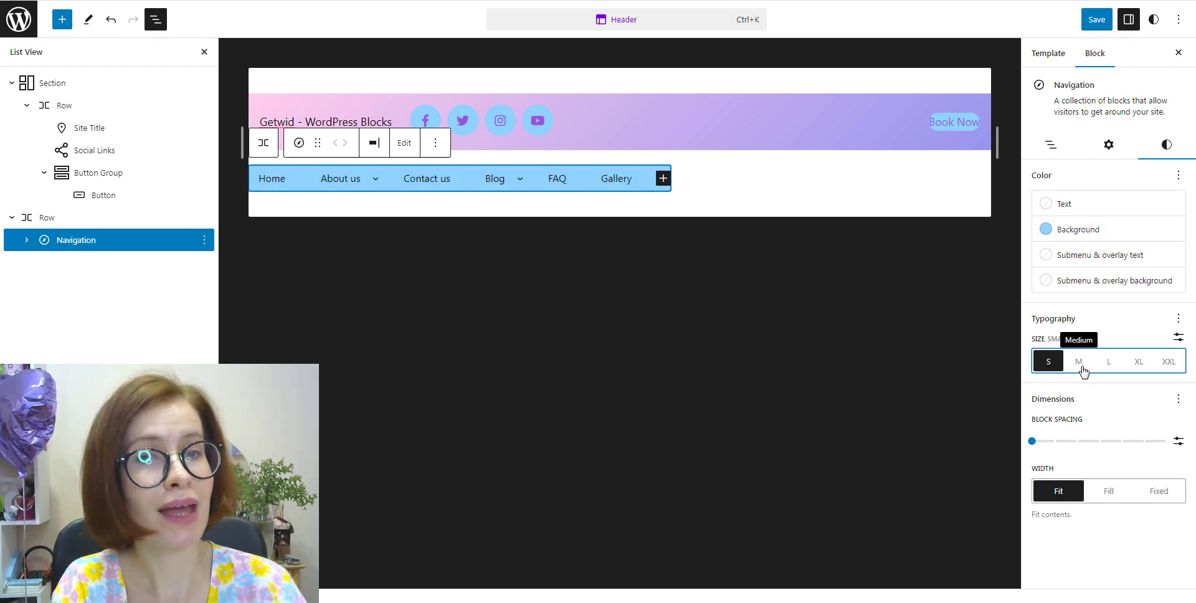
pyautogui.click(1084, 371)
pyautogui.click(1058, 441)
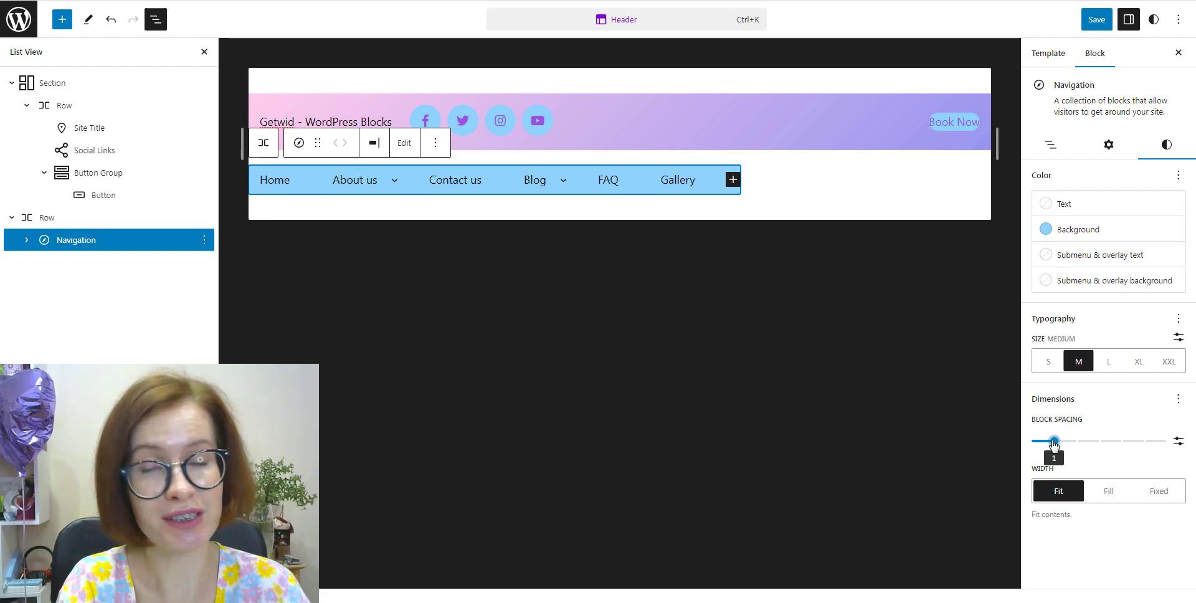
pyautogui.click(1115, 498)
pyautogui.click(310, 203)
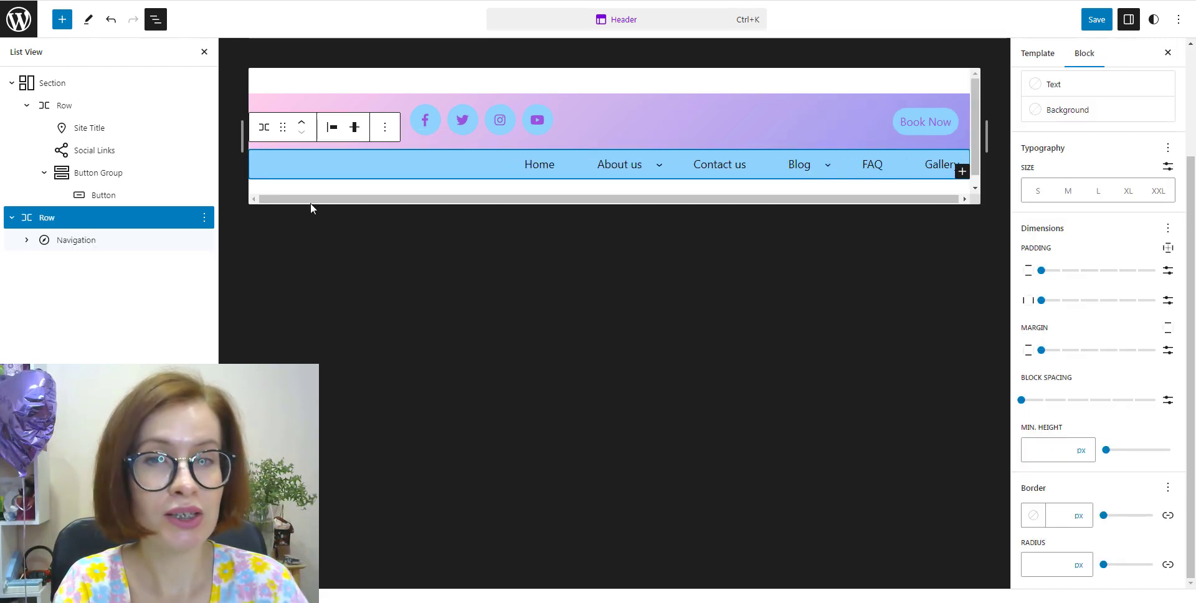
pyautogui.click(204, 52)
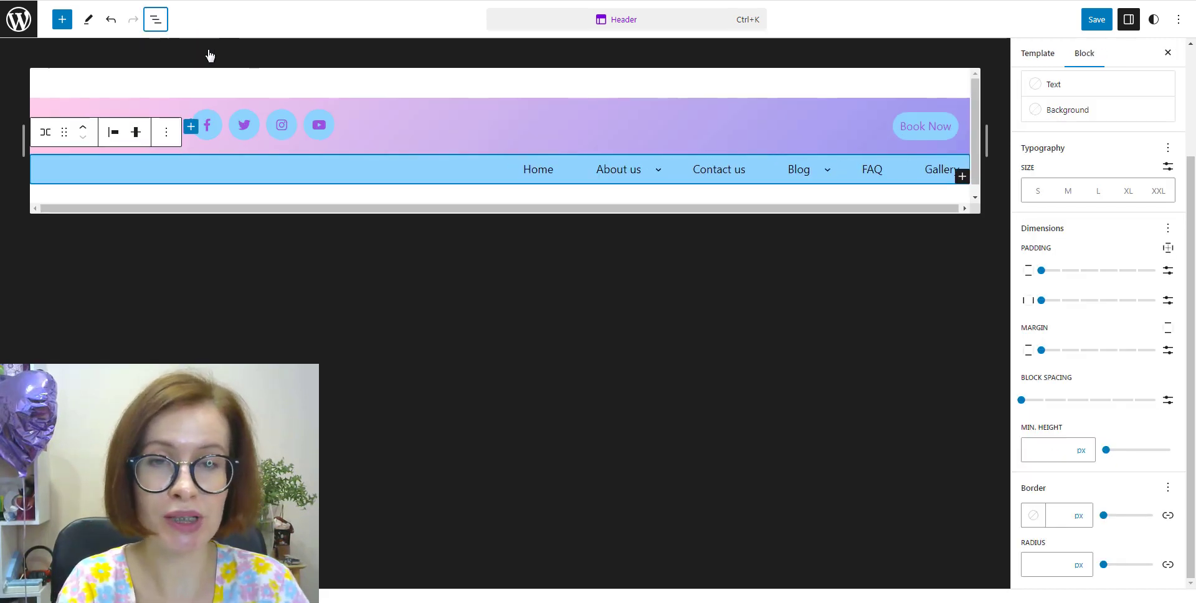
# Close the Block settings sidebar so the header preview fills the editor width.
pyautogui.click(1167, 51)
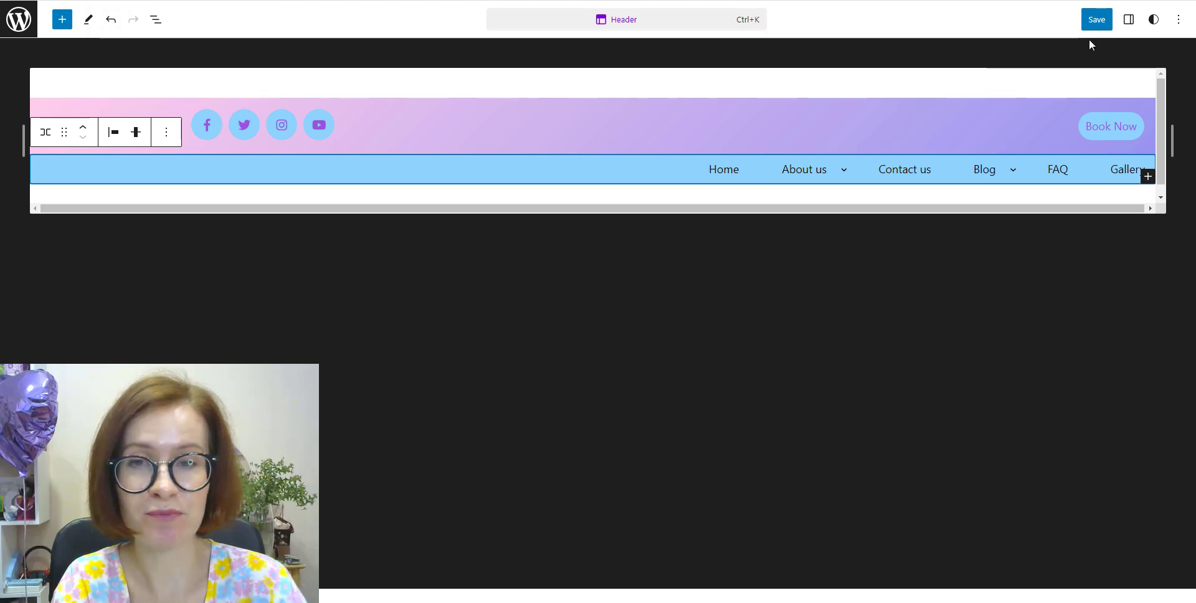
# Save the Header template part, site title and navigation changes, confirming all three.
pyautogui.click(1097, 25)
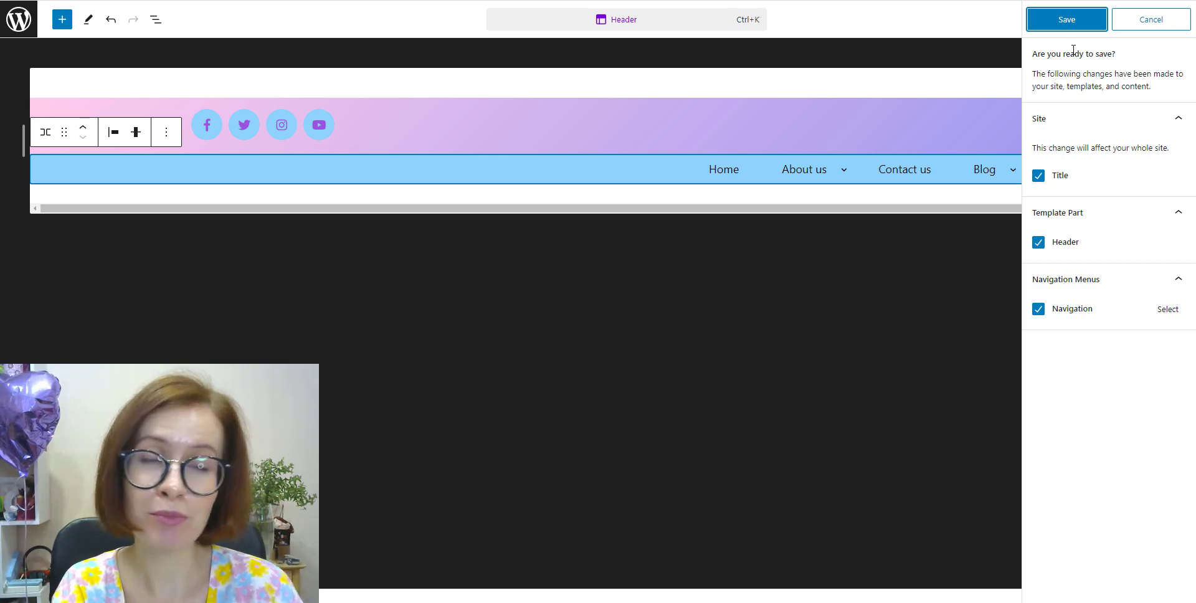
pyautogui.click(1067, 20)
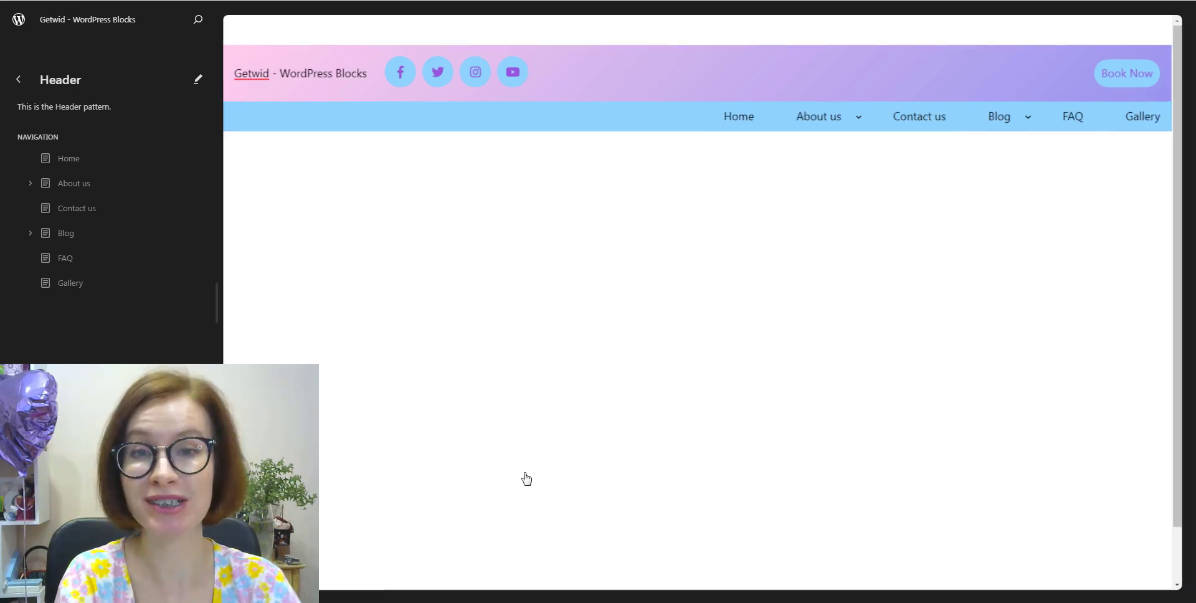
# Go back through Template Parts and Patterns to the Site Editor's main Design menu.
pyautogui.click(20, 79)
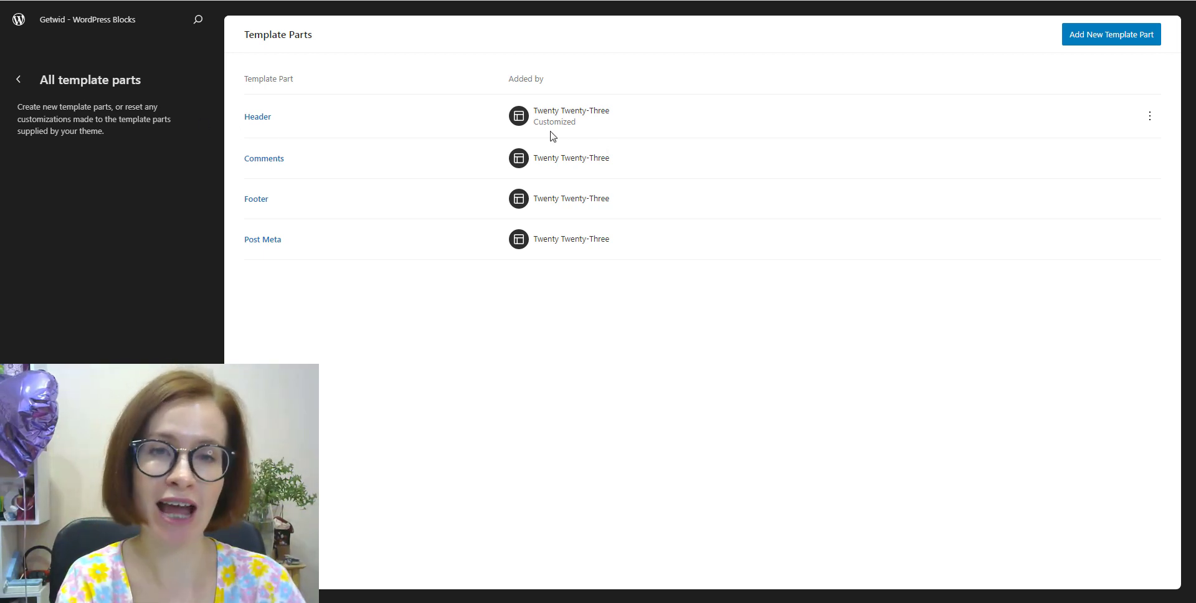
pyautogui.click(21, 81)
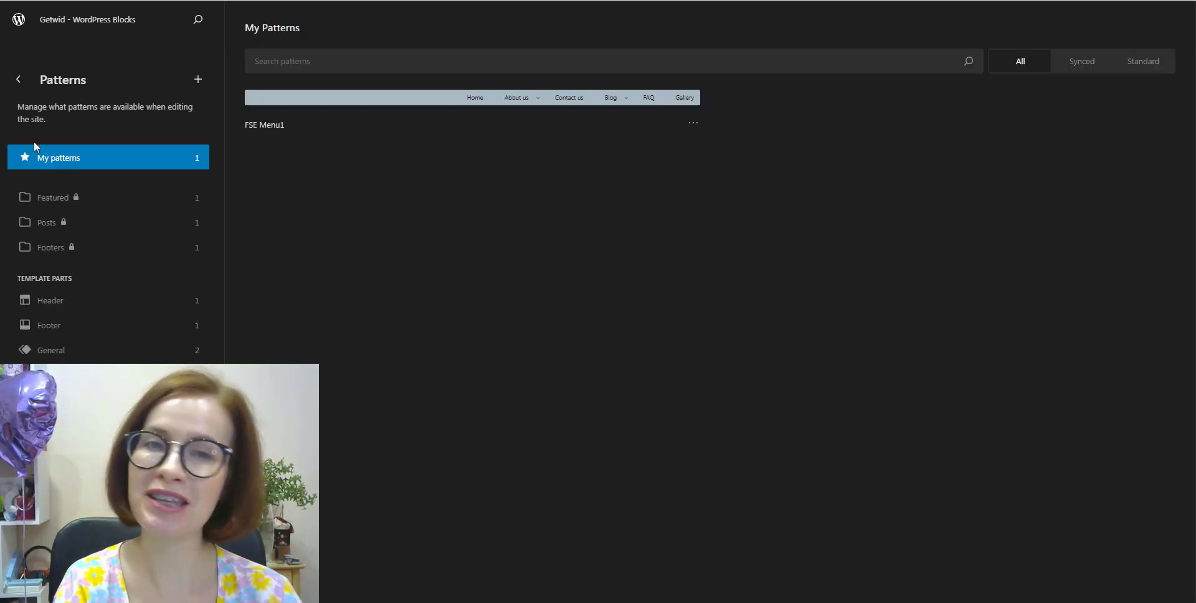
pyautogui.click(17, 81)
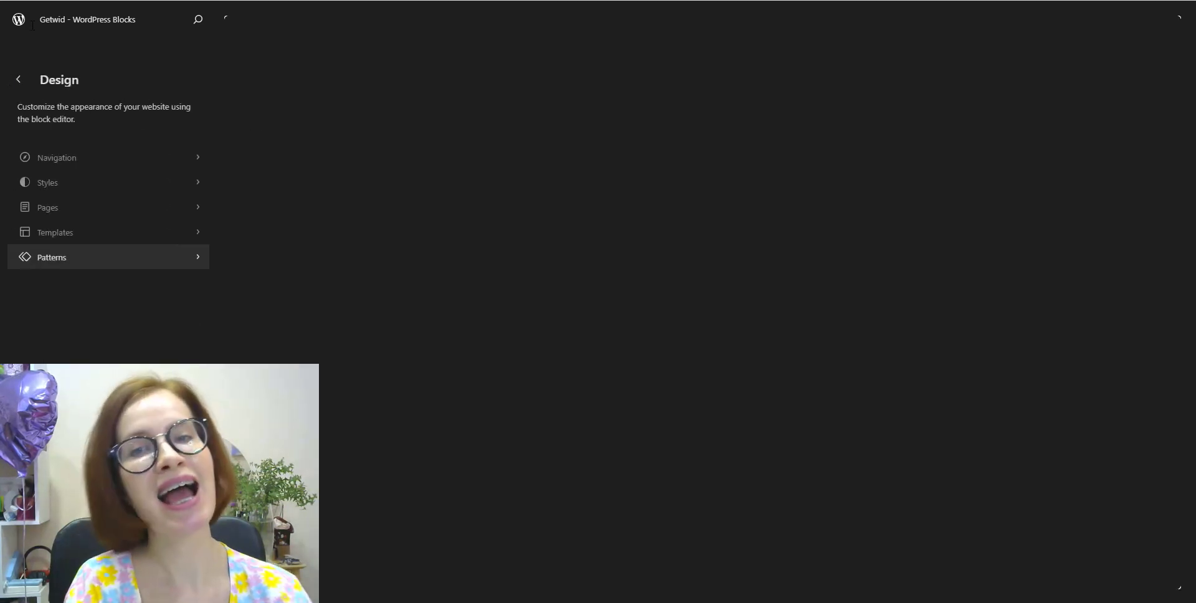